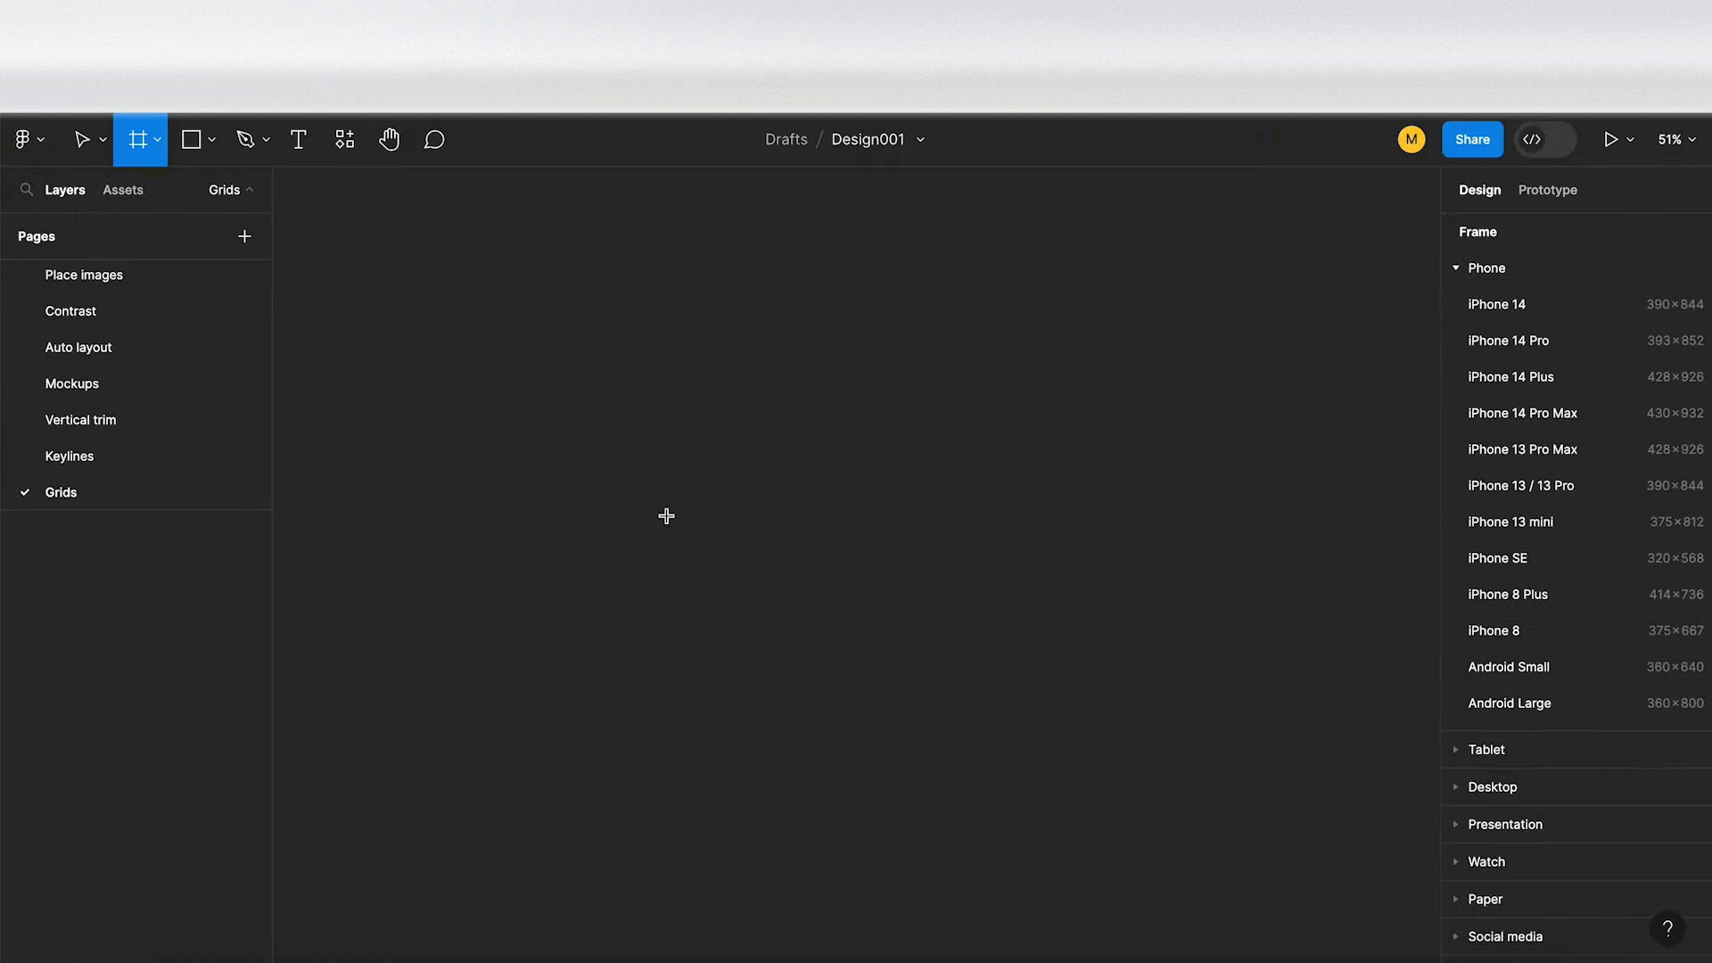
- Add a frame using the 1440×1024 Desktop preset
scroll(1585, 624, "down", 2)
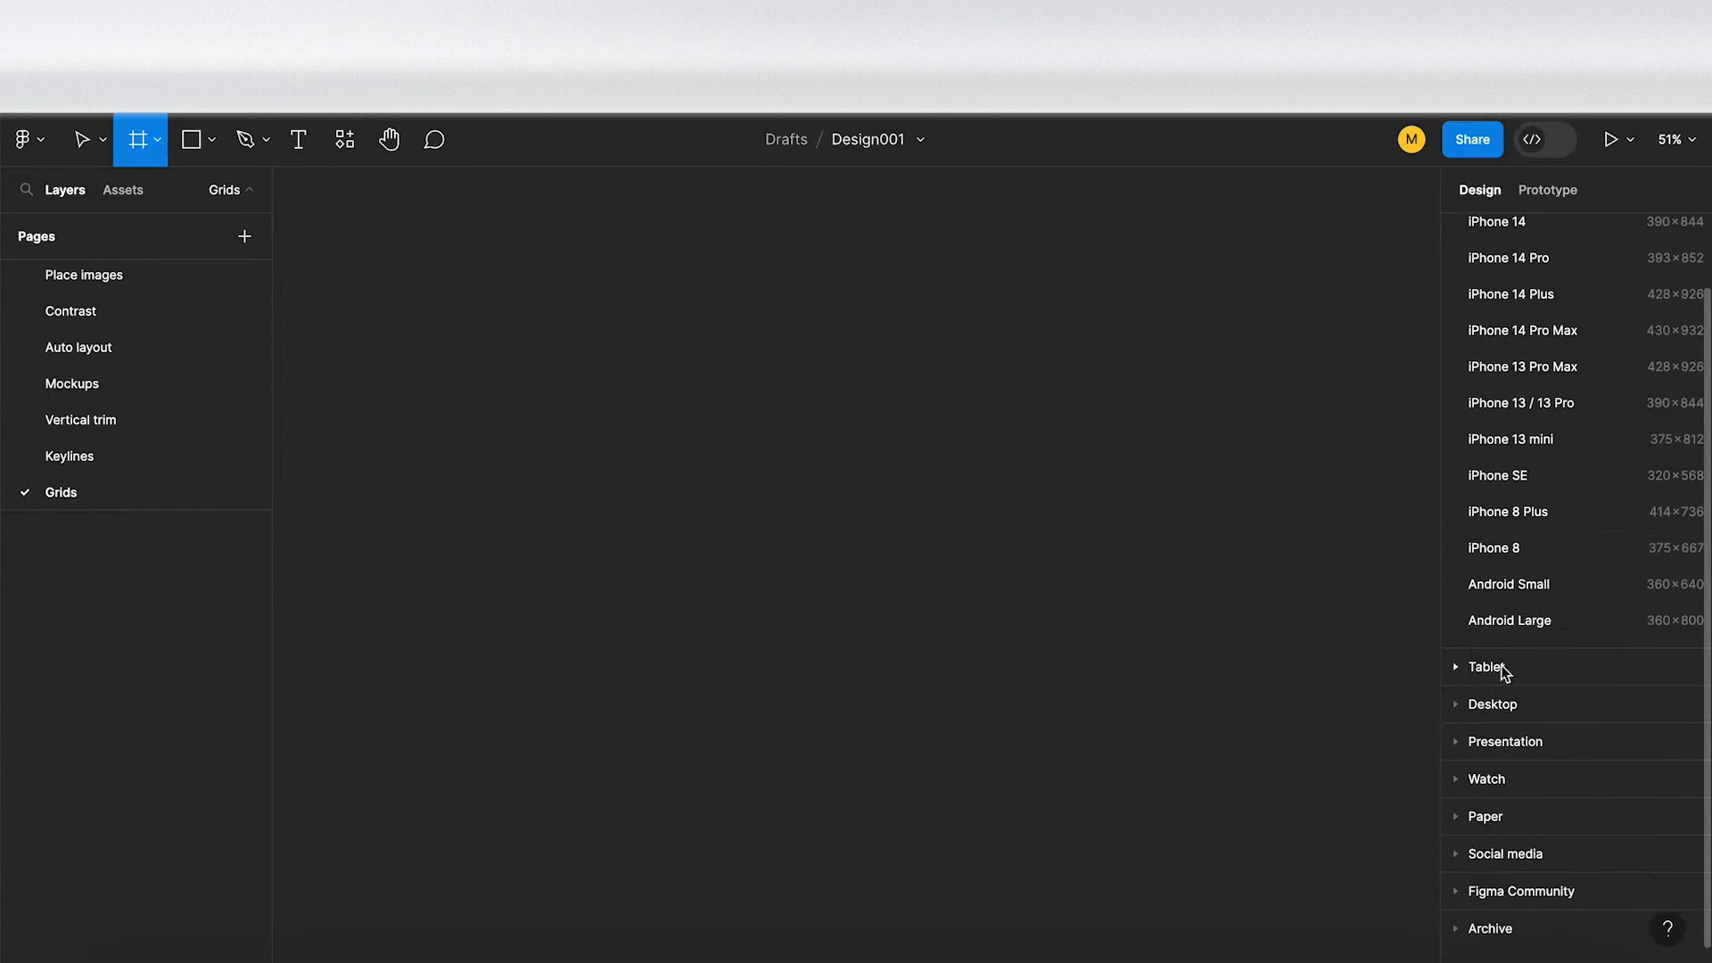
left_click(1456, 704)
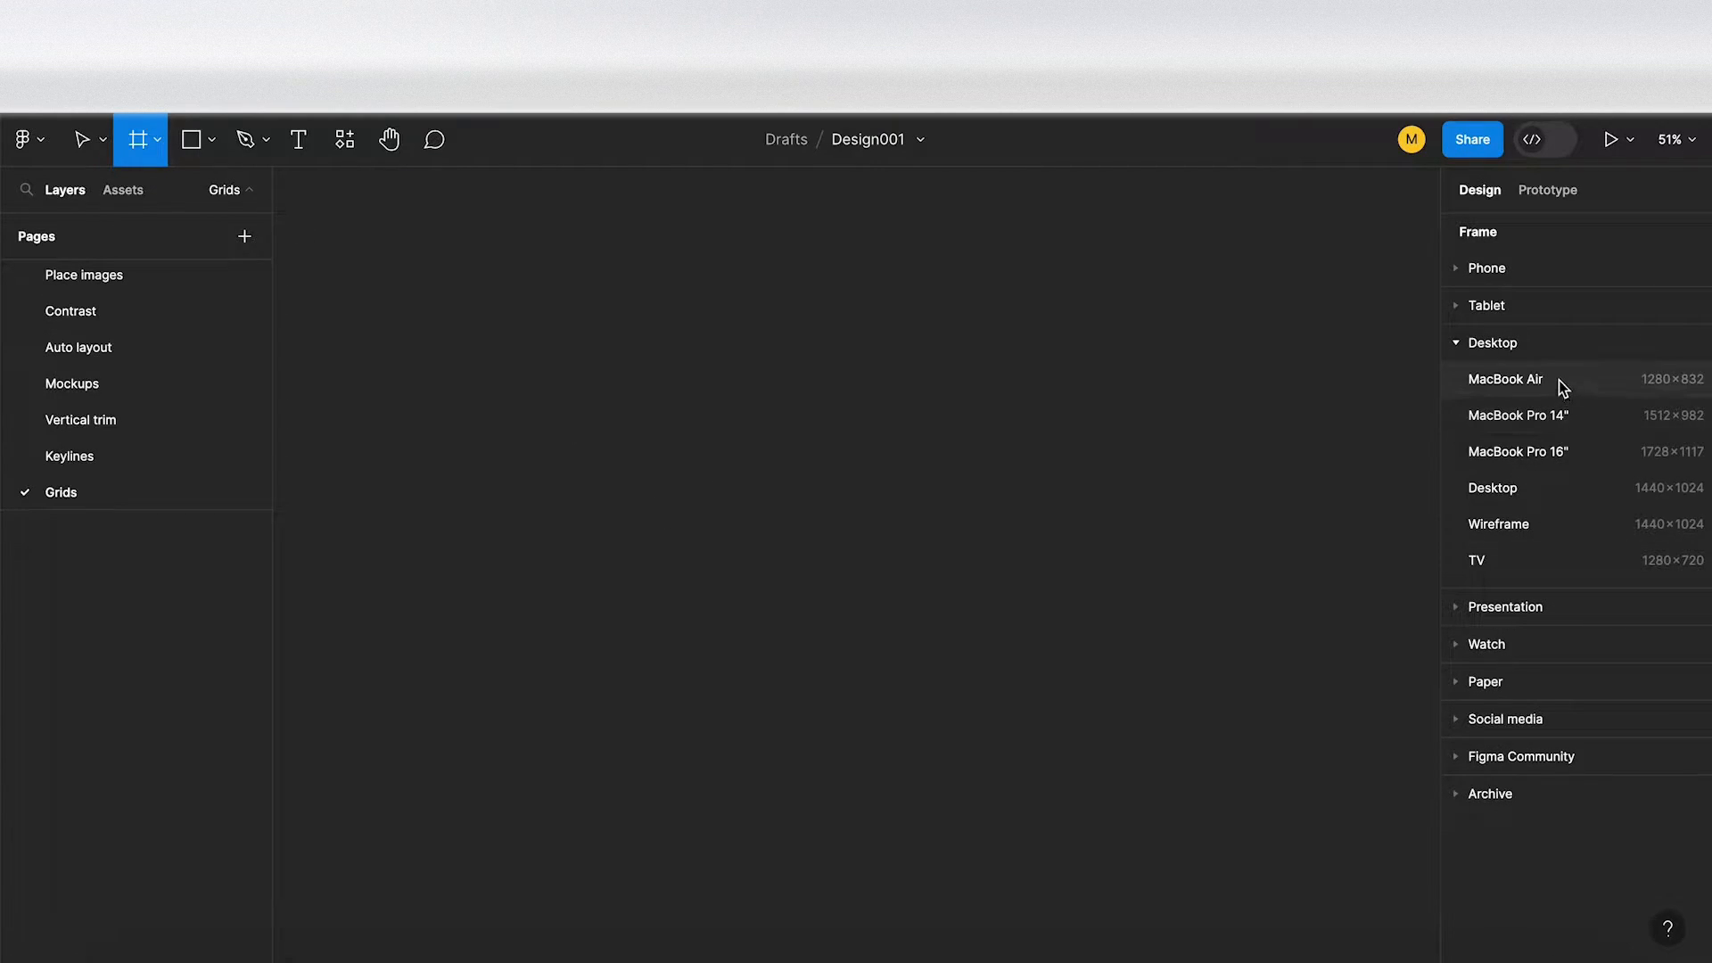
left_click(1543, 496)
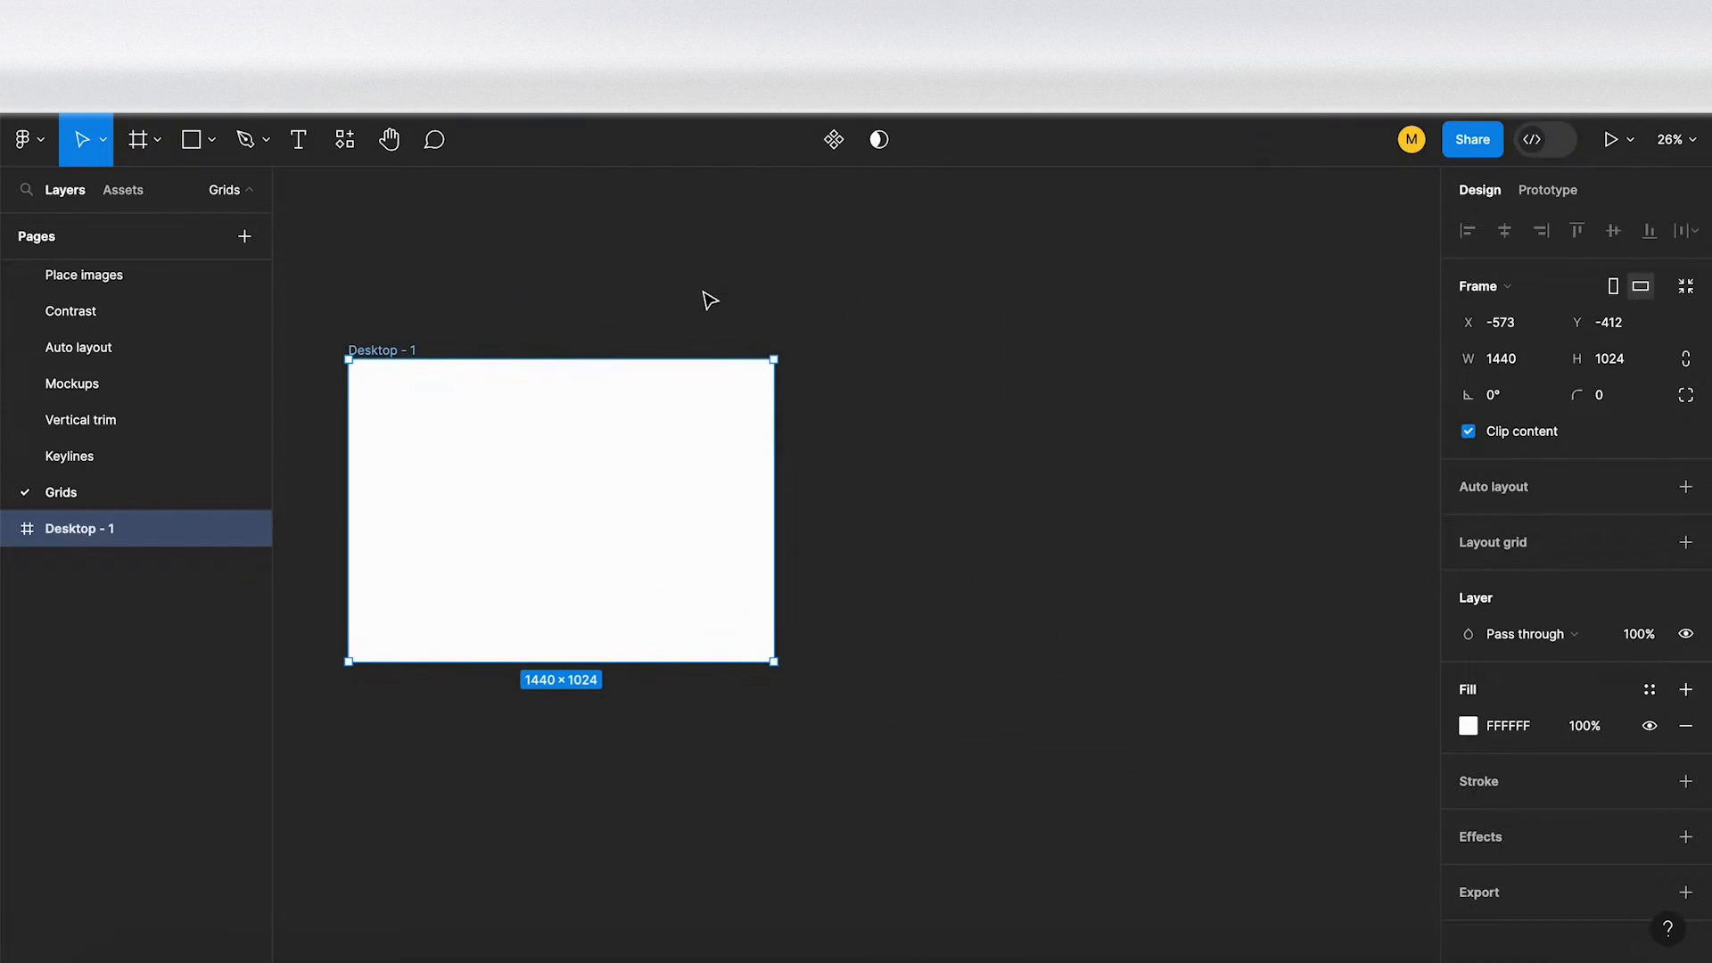
left_click(885, 382)
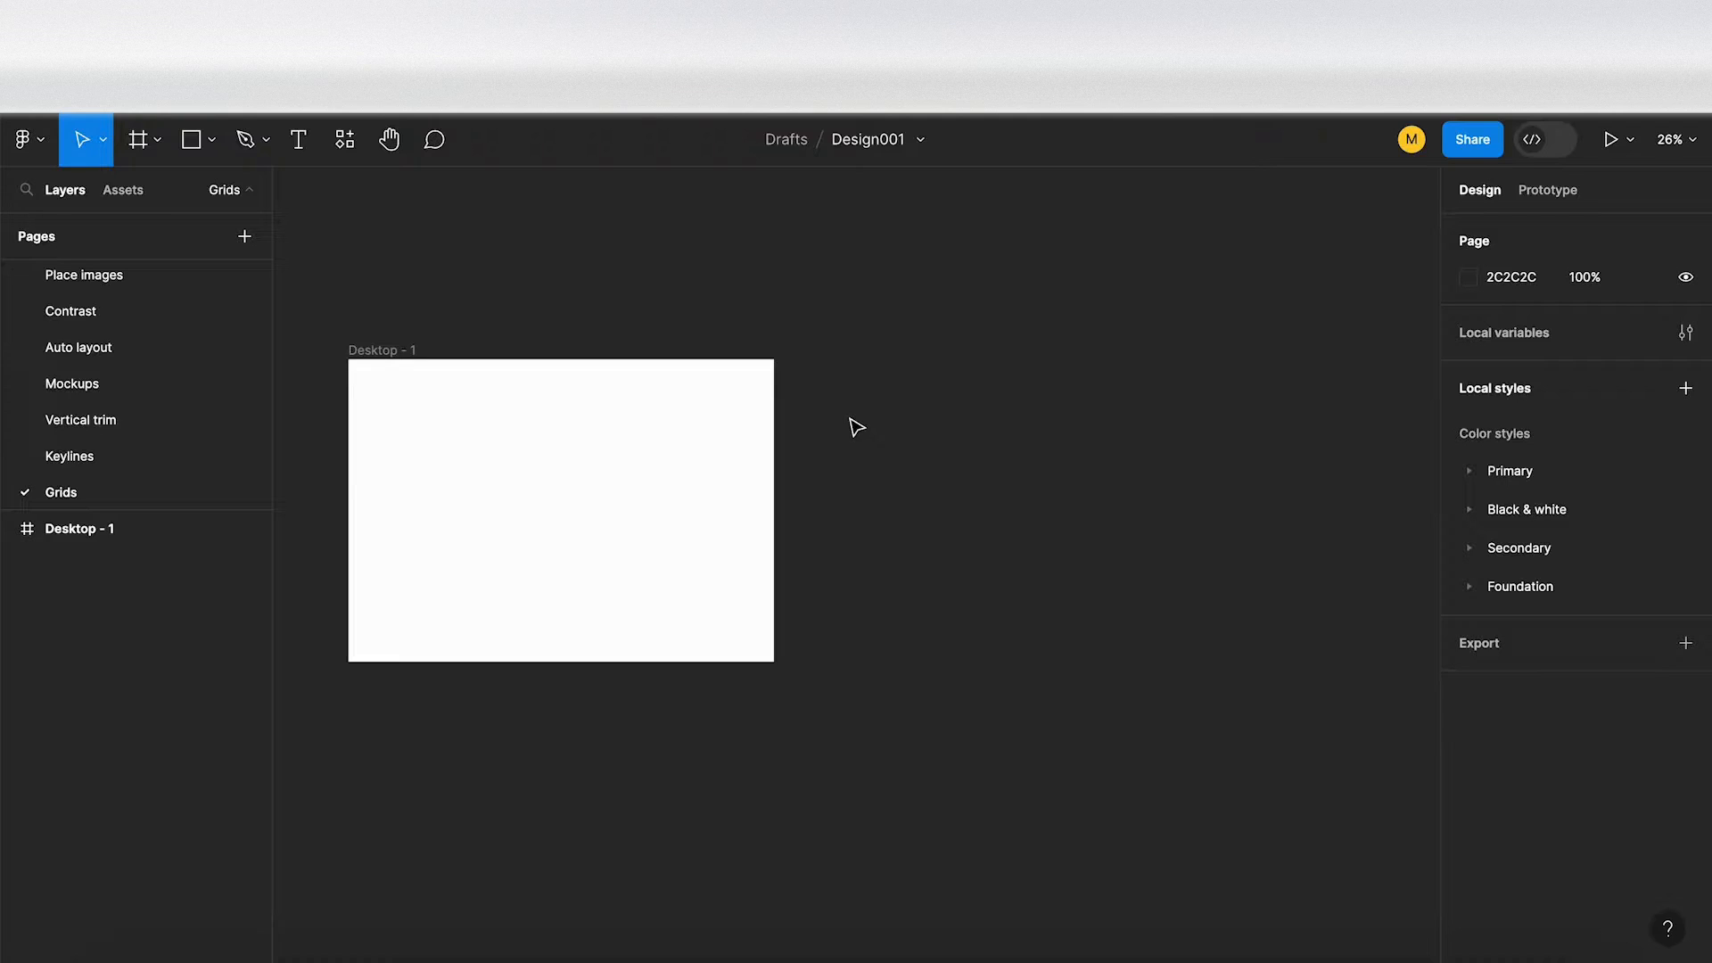
- Add an iPad Pro 12.9" frame and place it beside the desktop frame, top-aligned at X 988, Y -412
key("f")
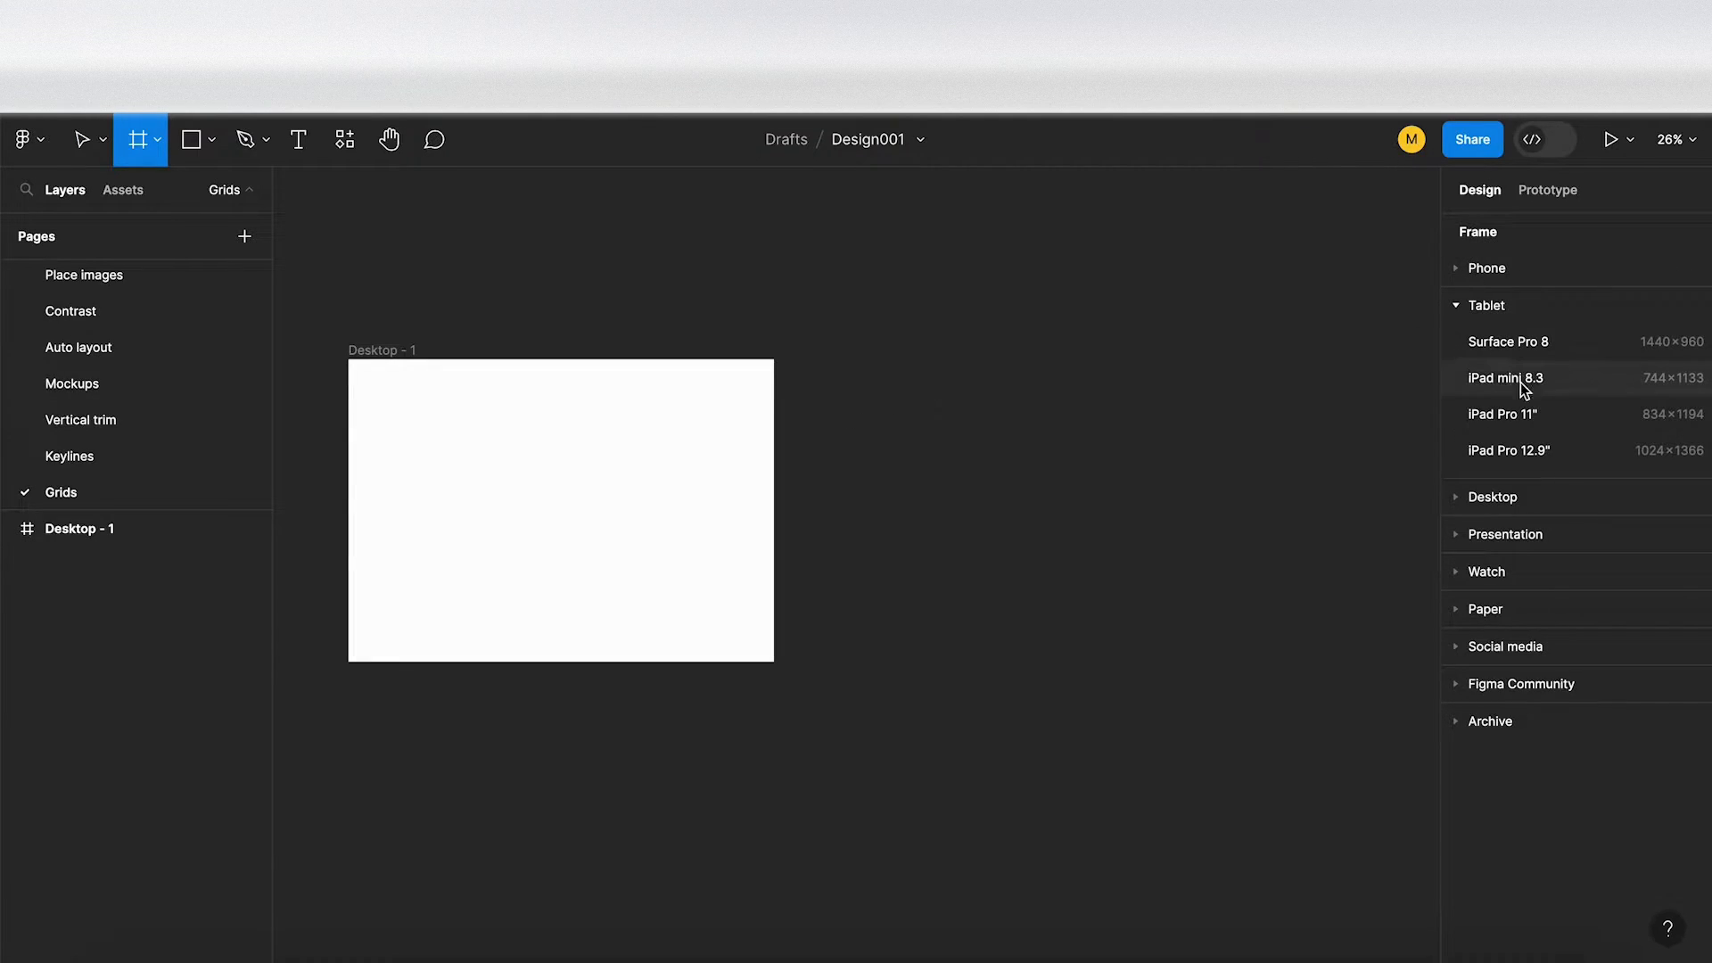
left_click(1553, 456)
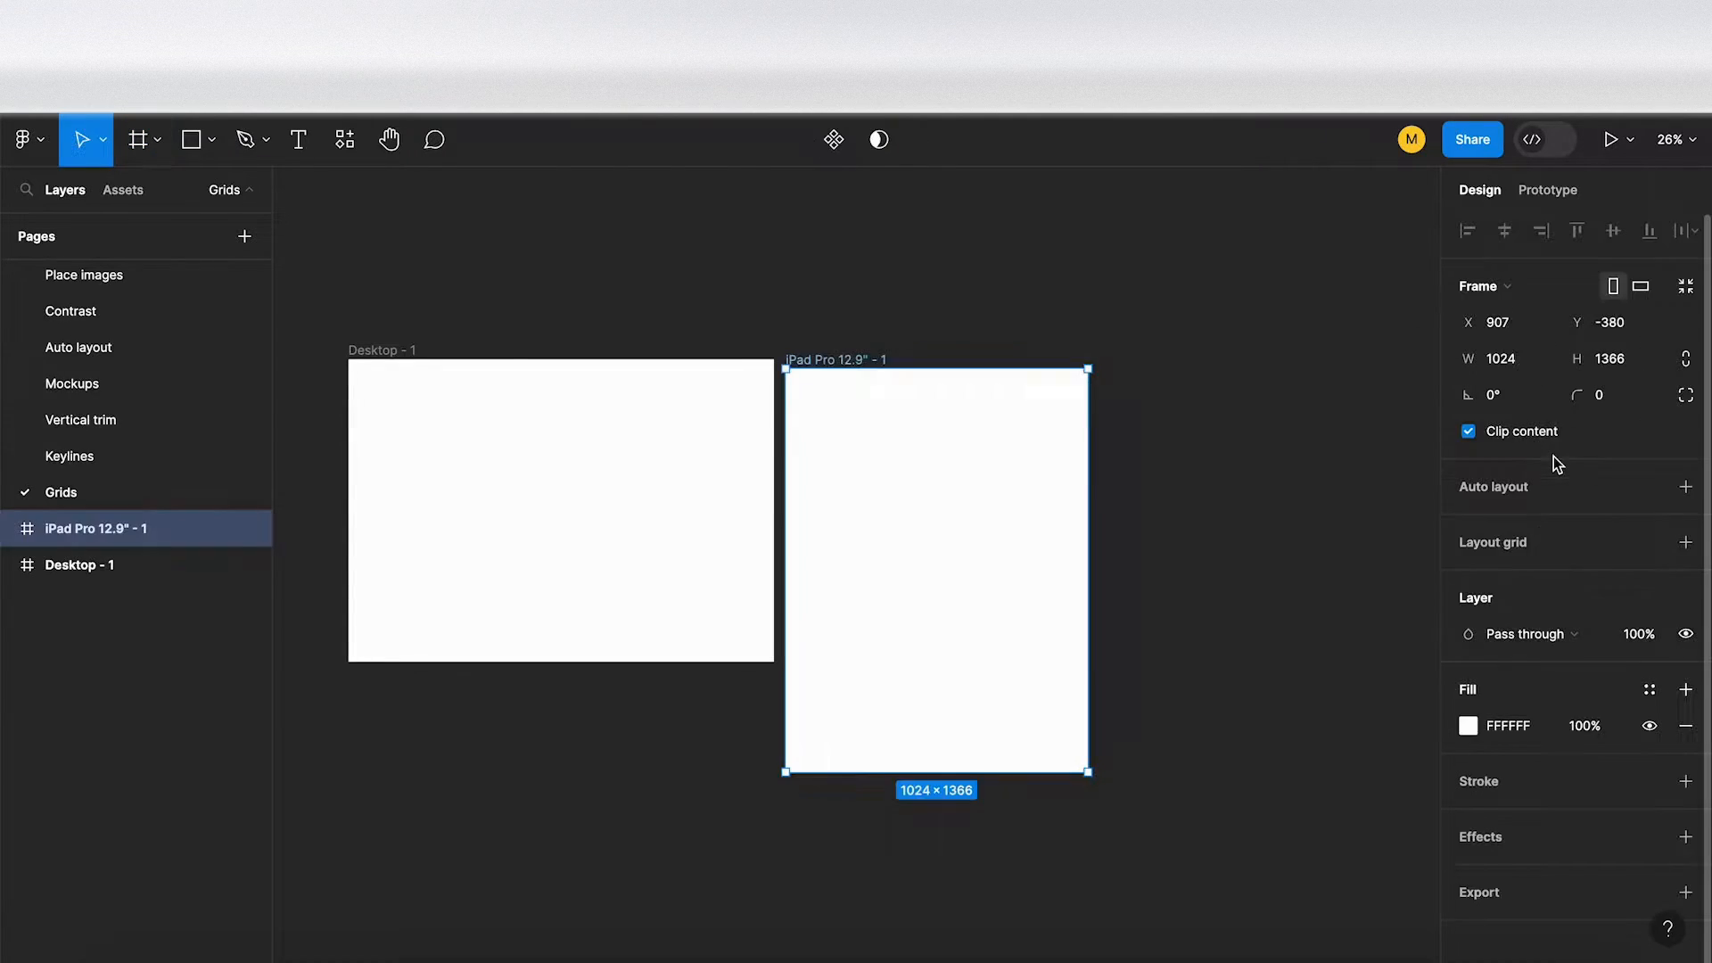
left_click_drag(842, 366, 863, 358)
scroll(1228, 409, "right", 5)
scroll(1230, 410, "right", 1)
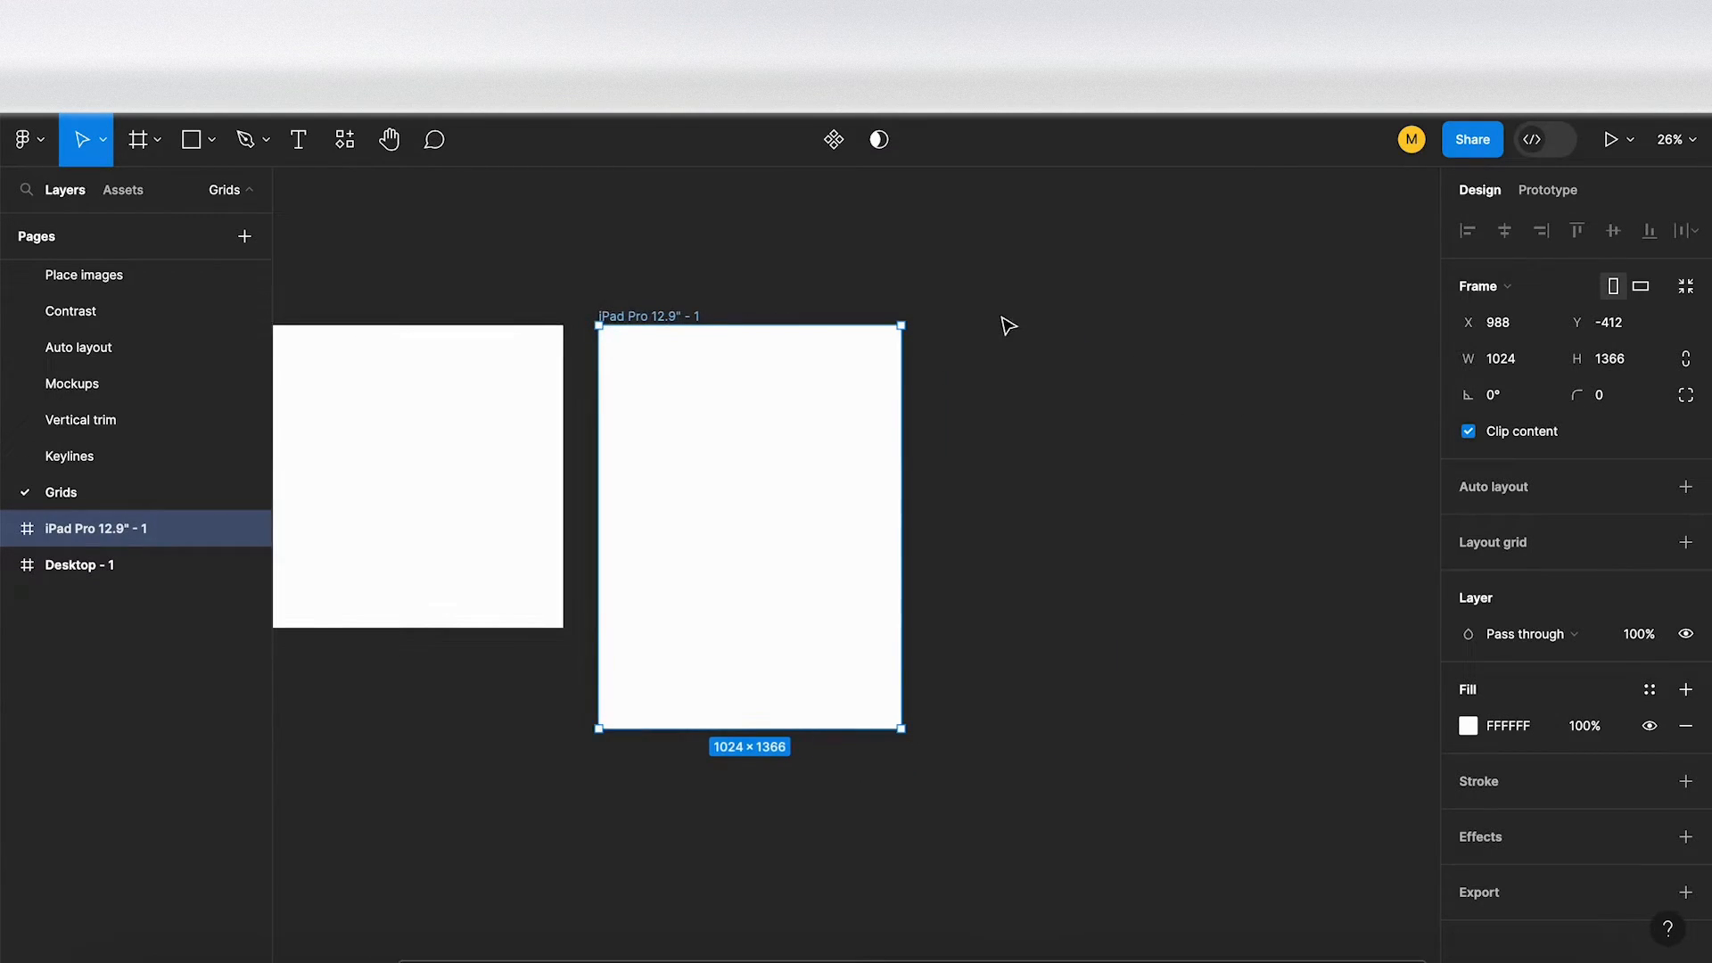
- Add an iPhone 8 frame and place it beside the iPad frame, top-aligned at X 2133, Y -412
key("f")
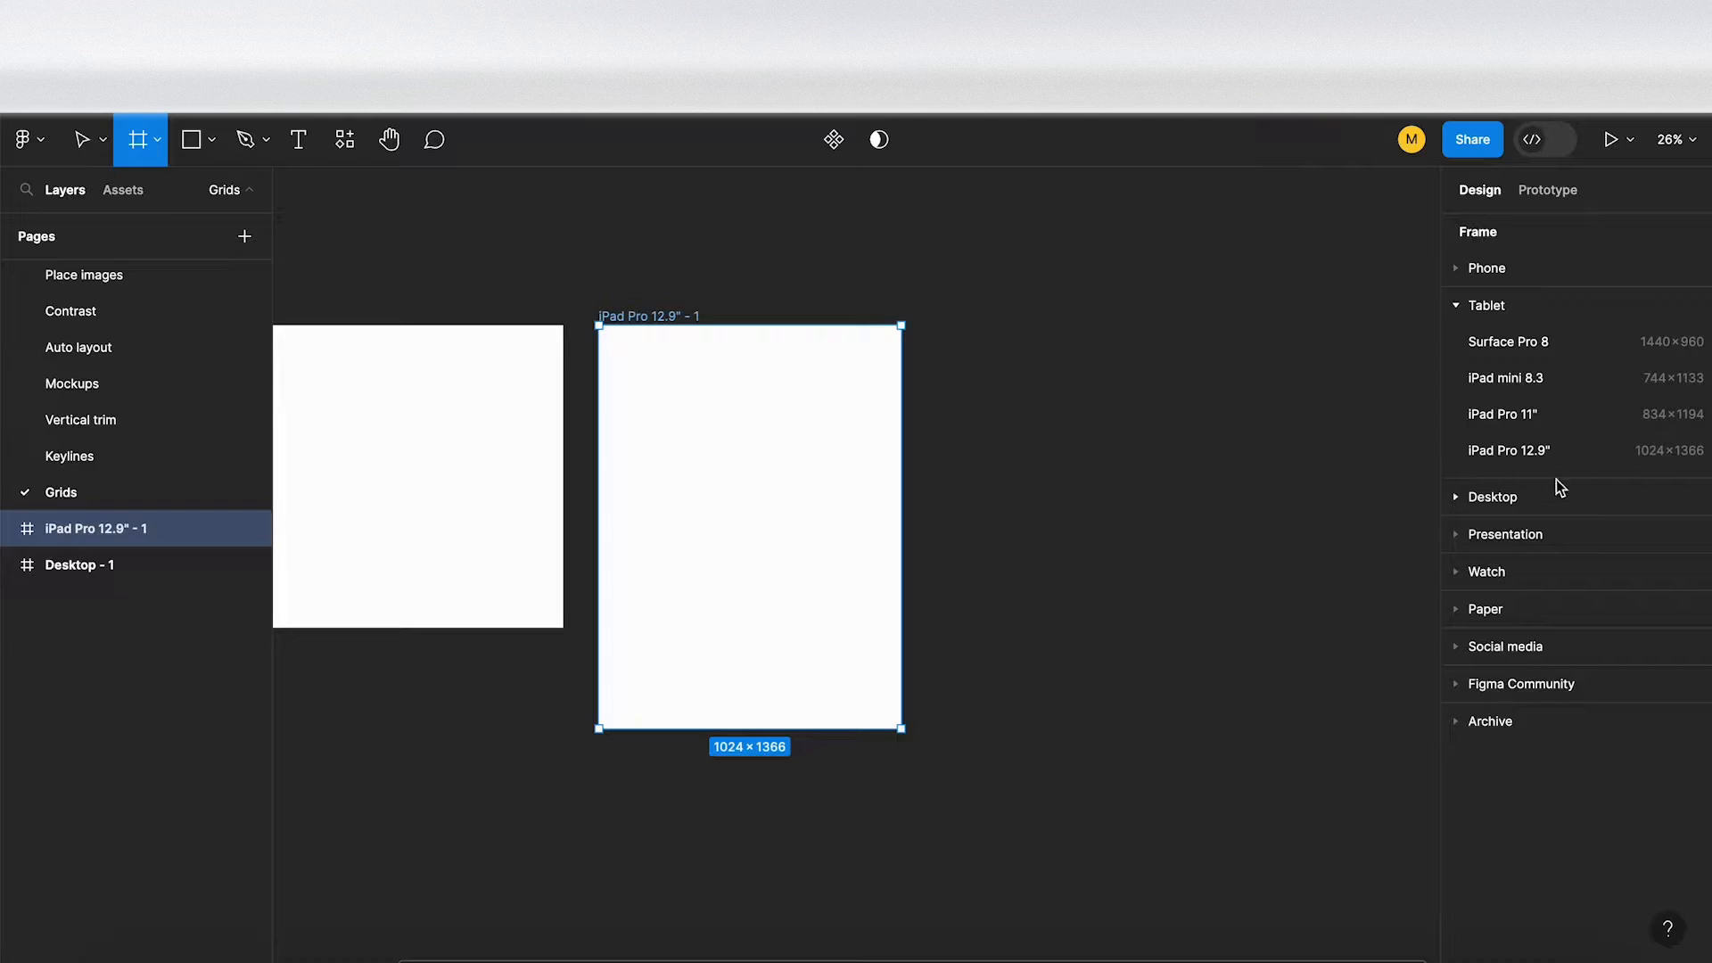
left_click(1460, 271)
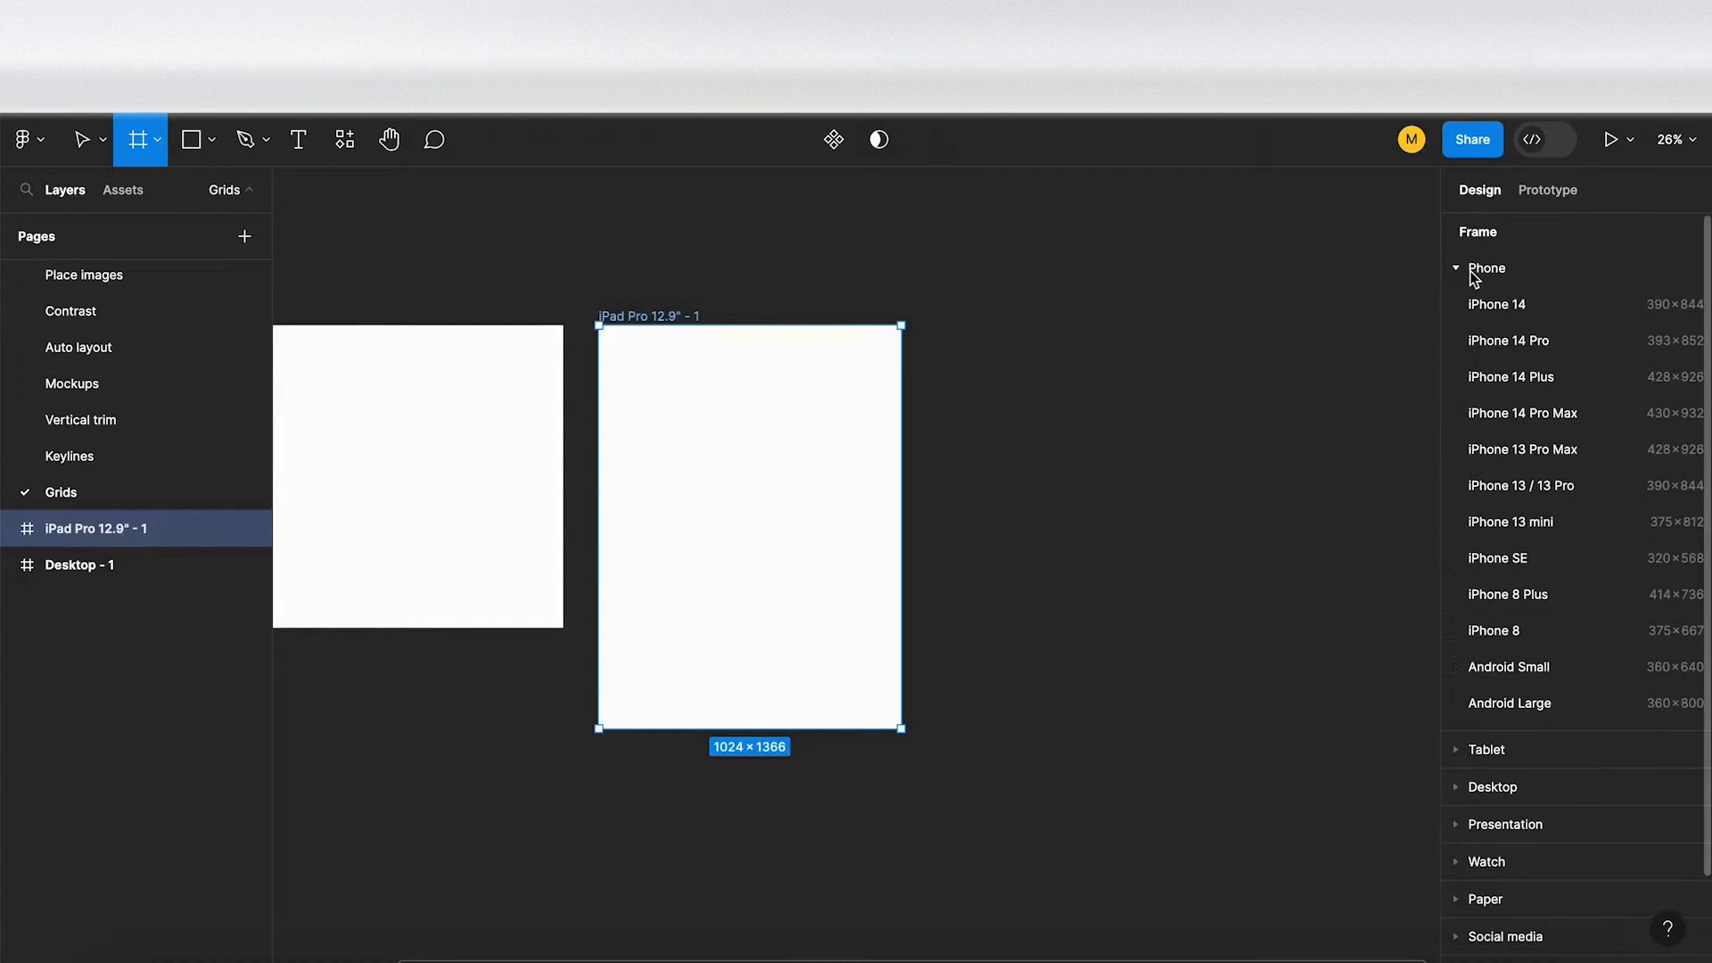
left_click(1509, 630)
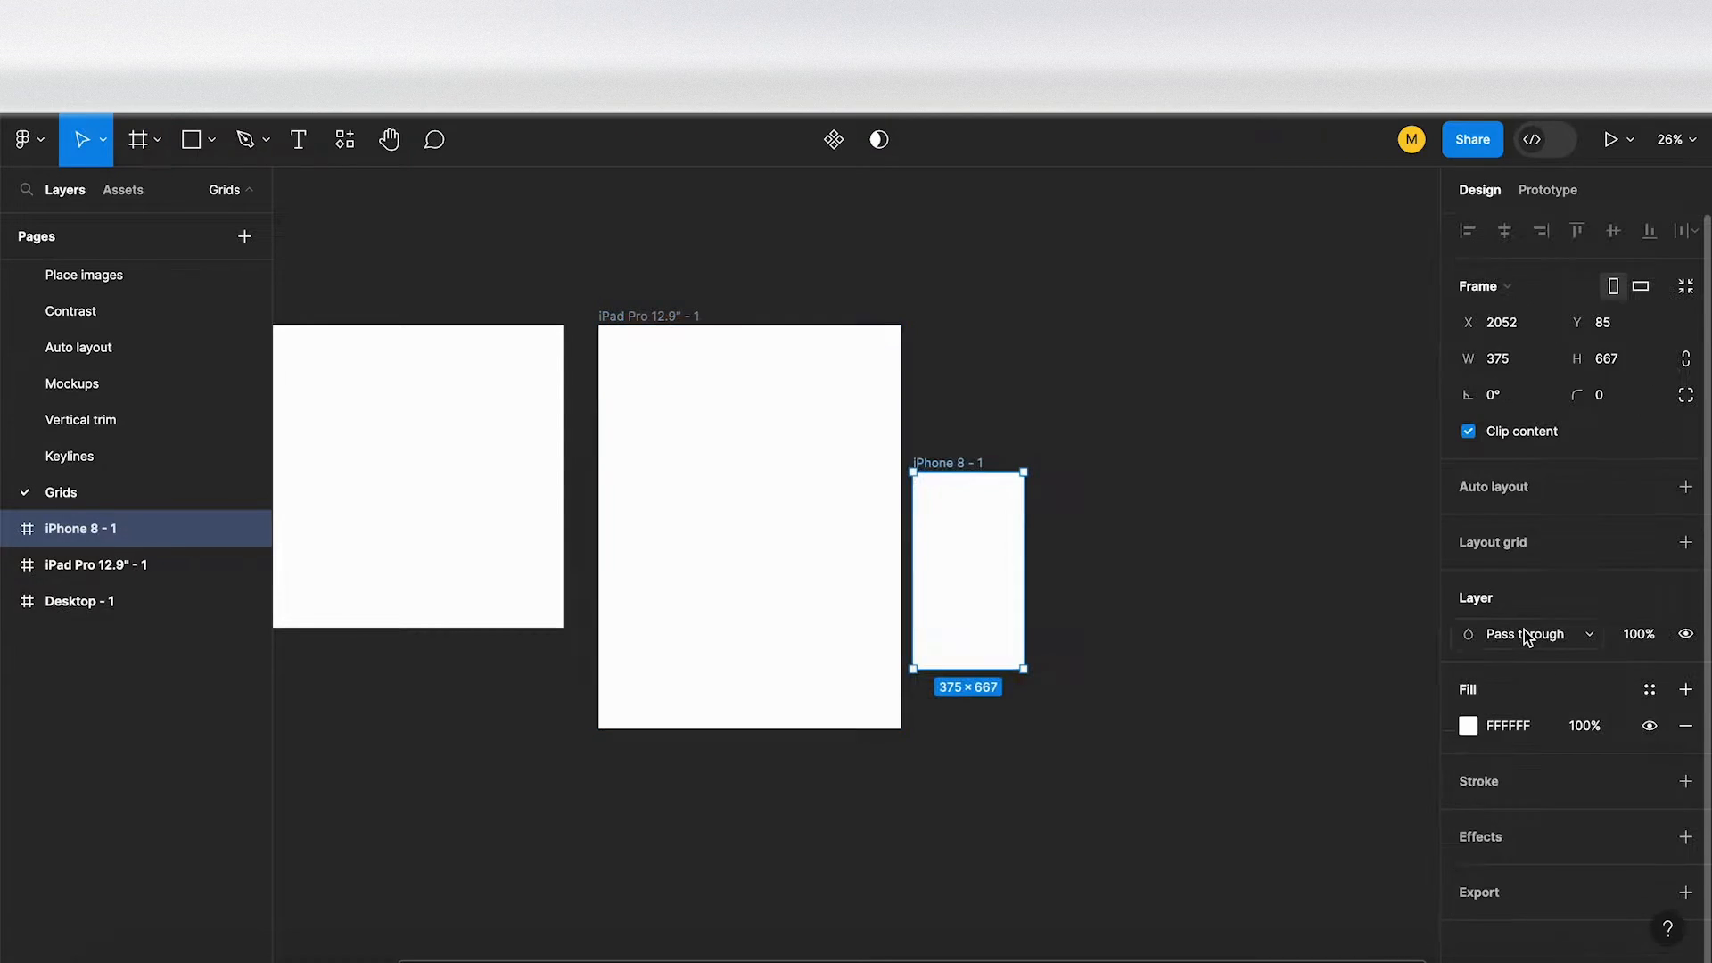
left_click_drag(953, 458, 981, 321)
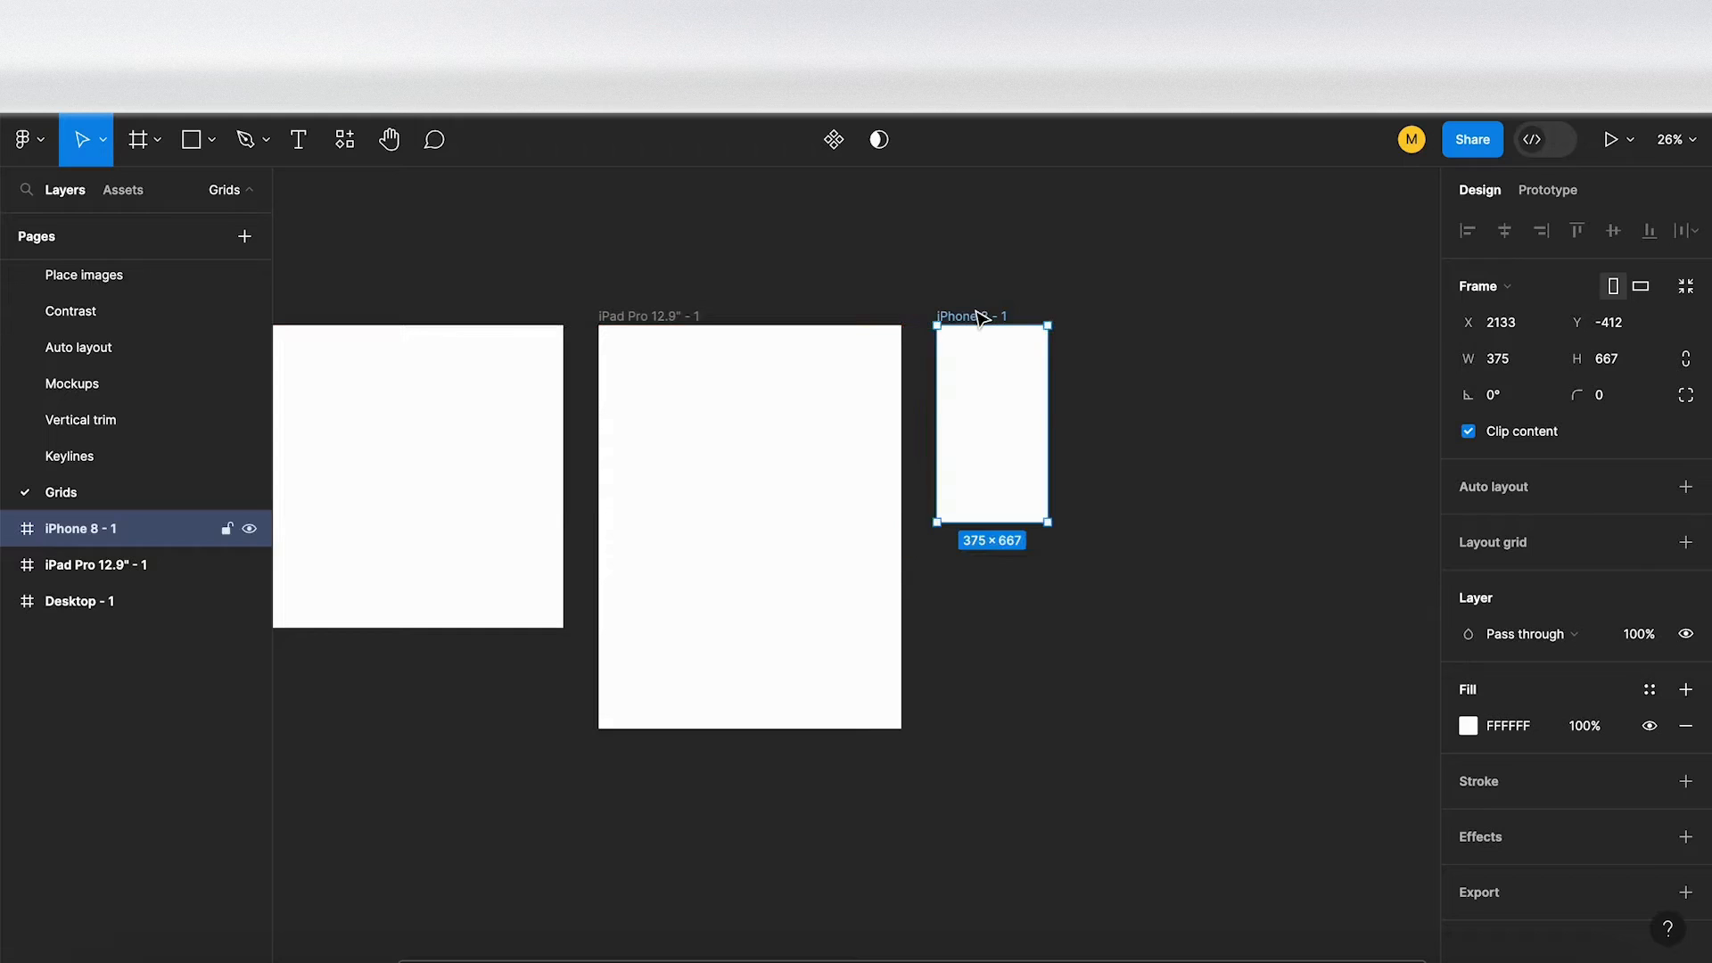
scroll(981, 320, "left", 5)
scroll(982, 321, "down", 3)
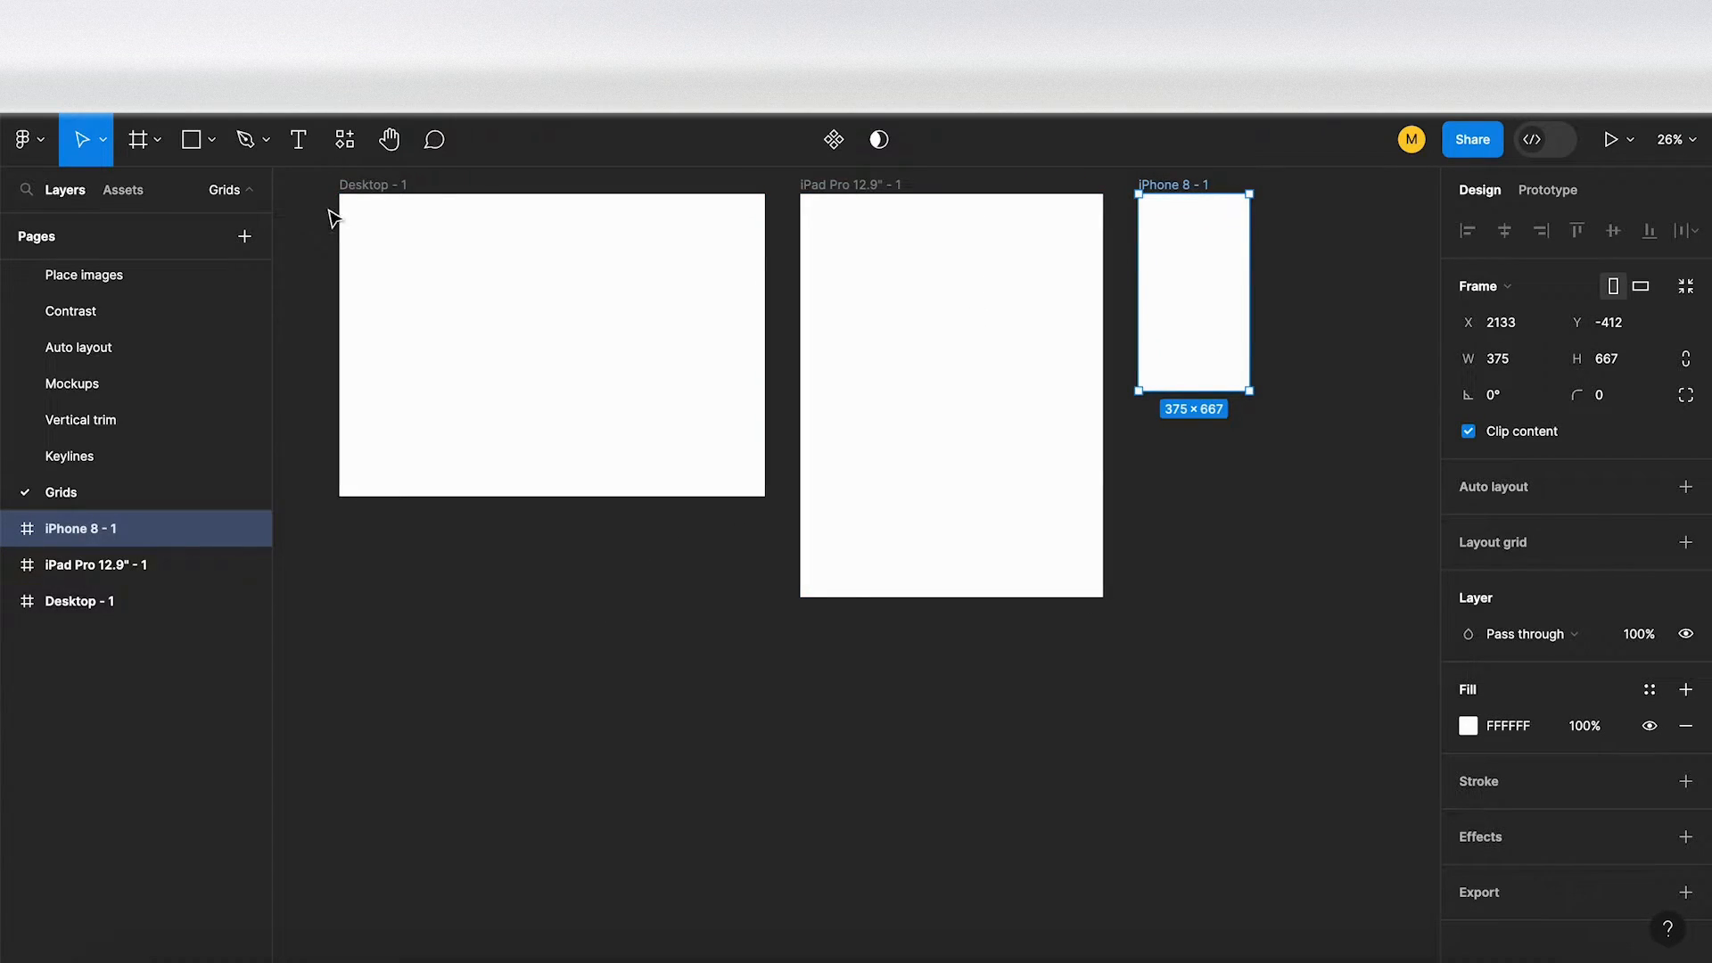
- Select the Desktop - 1 frame and add a layout grid to it
scroll(331, 214, "up", 2)
scroll(374, 276, "up", 3)
scroll(374, 275, "left", 3)
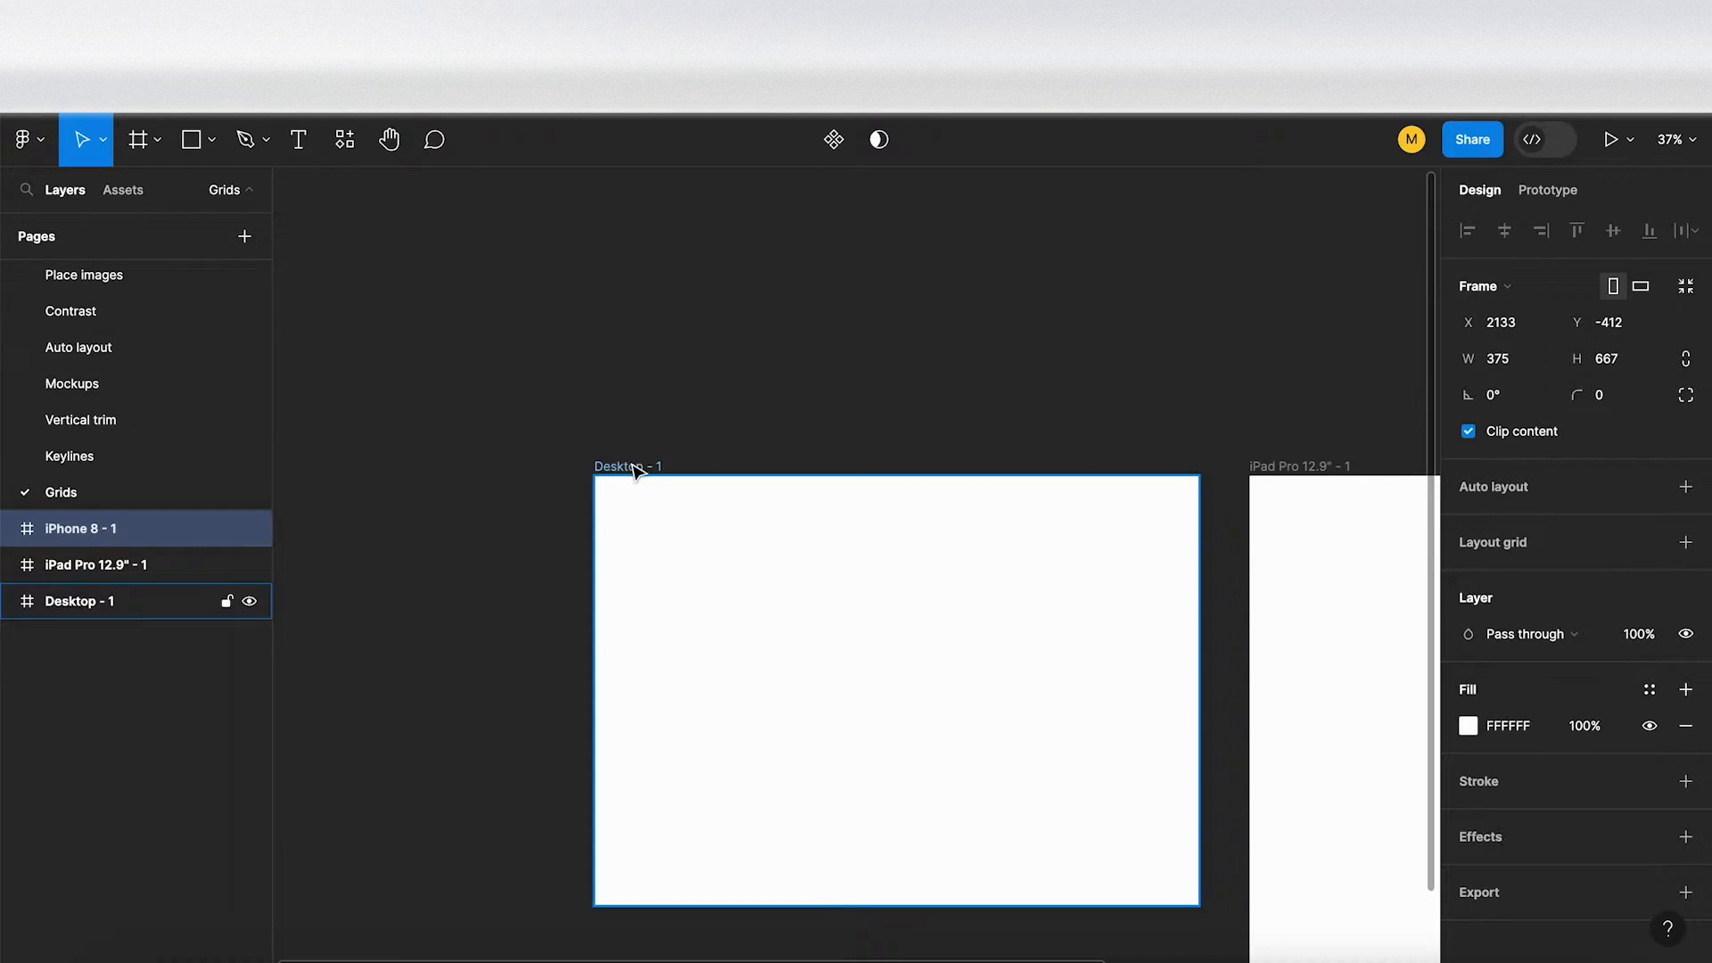
left_click(683, 511)
scroll(669, 493, "right", 3)
scroll(668, 493, "down", 3)
scroll(668, 493, "up", 1)
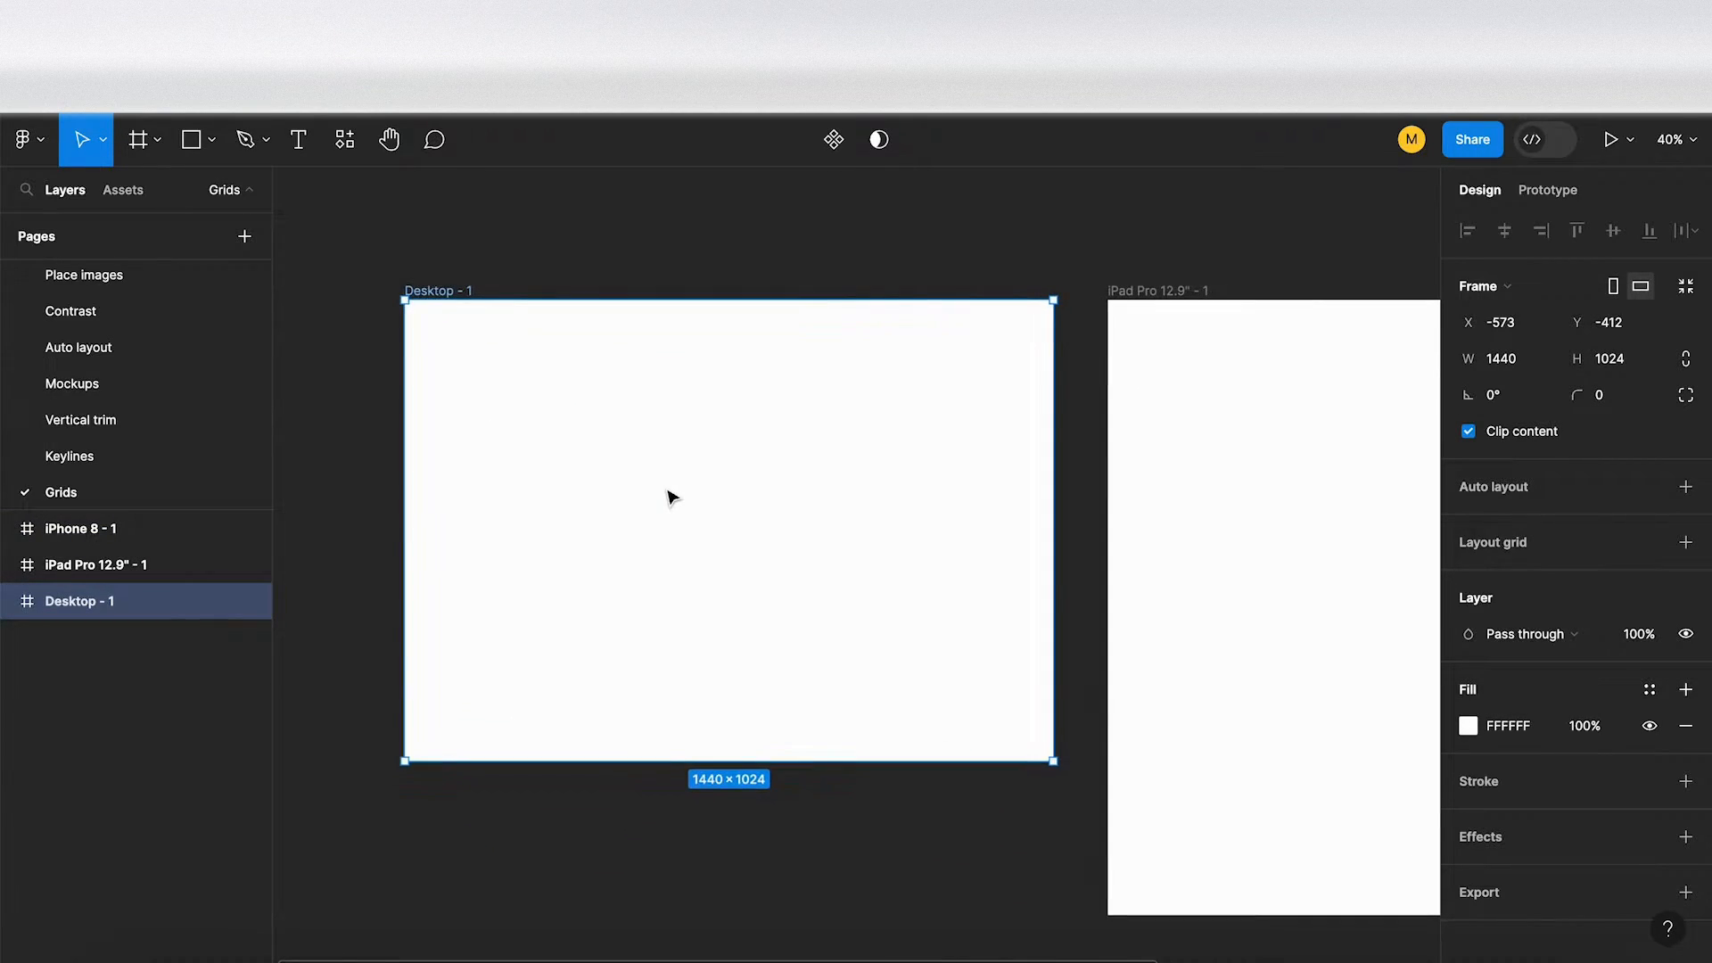
scroll(669, 493, "up", 1)
scroll(668, 493, "left", 2)
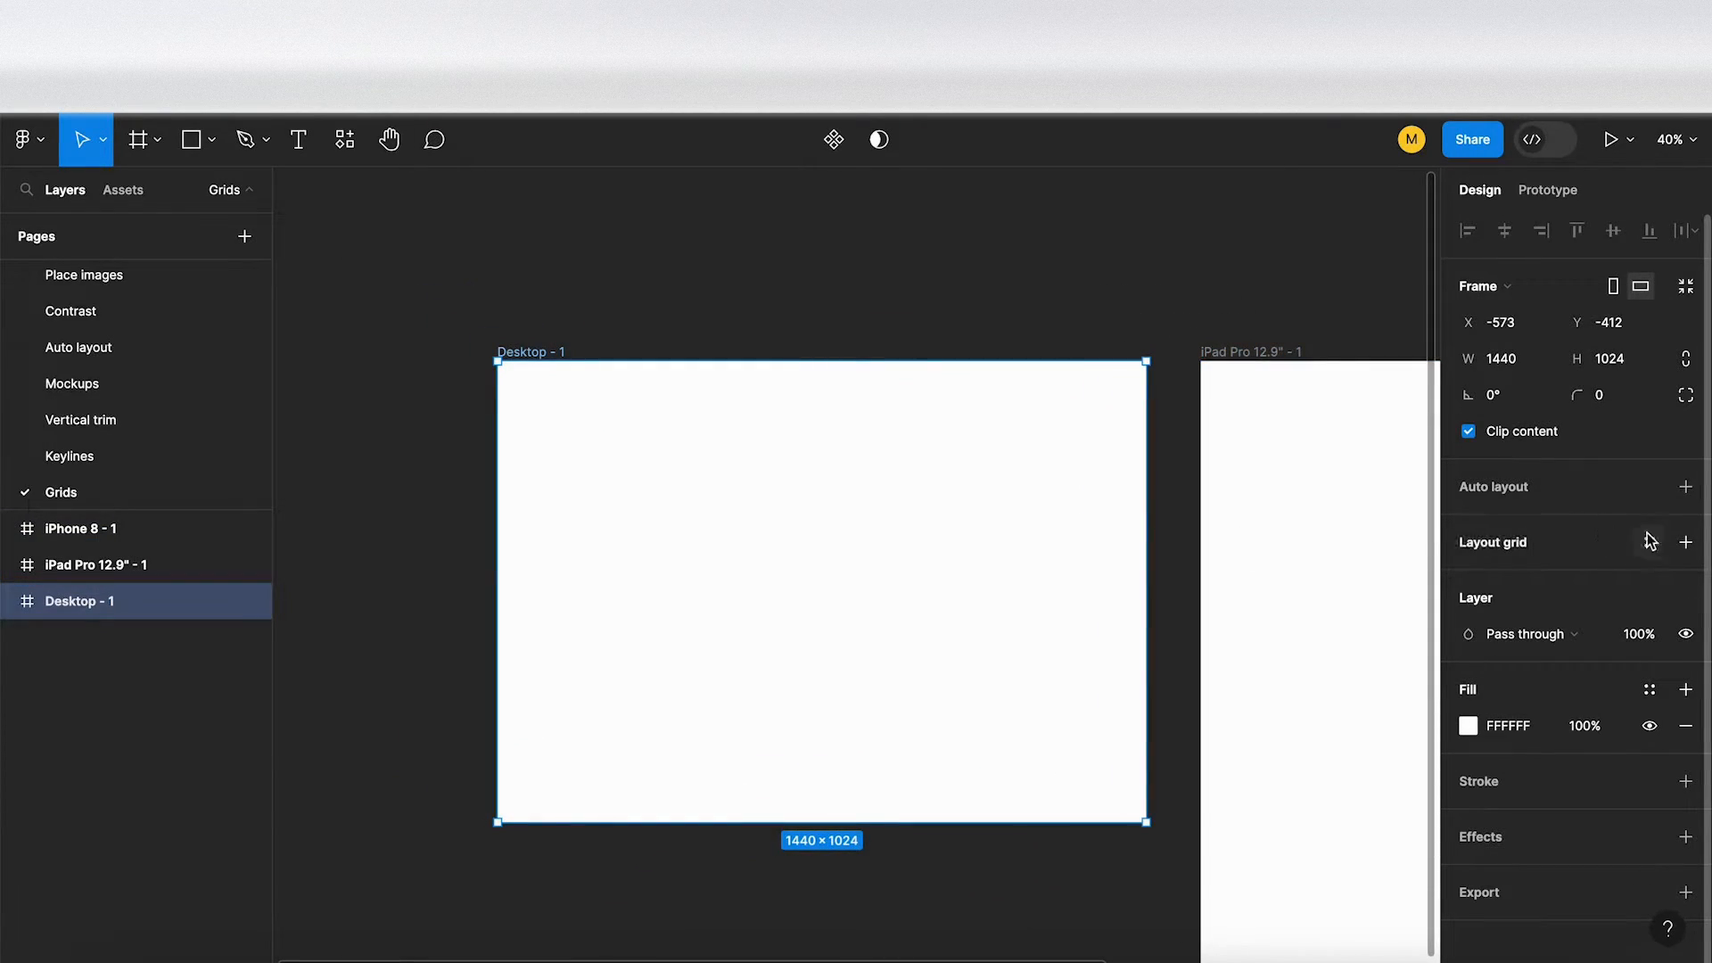
left_click(1685, 544)
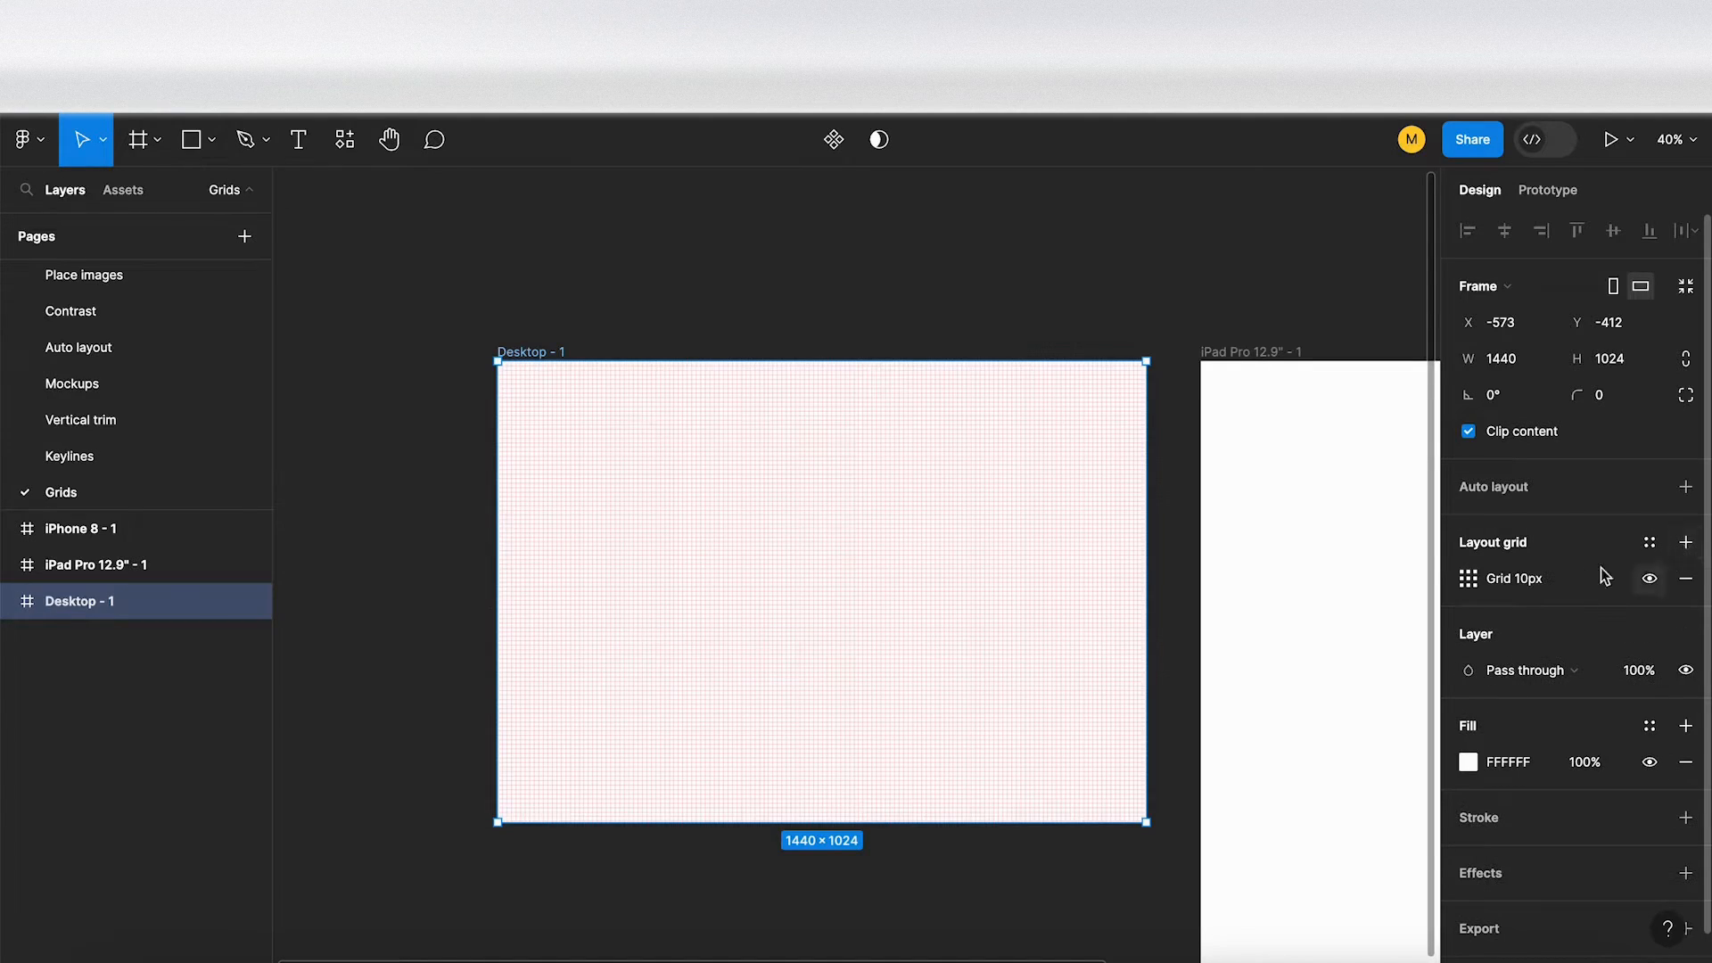
scroll(729, 502, "up", 2)
scroll(729, 502, "up", 2)
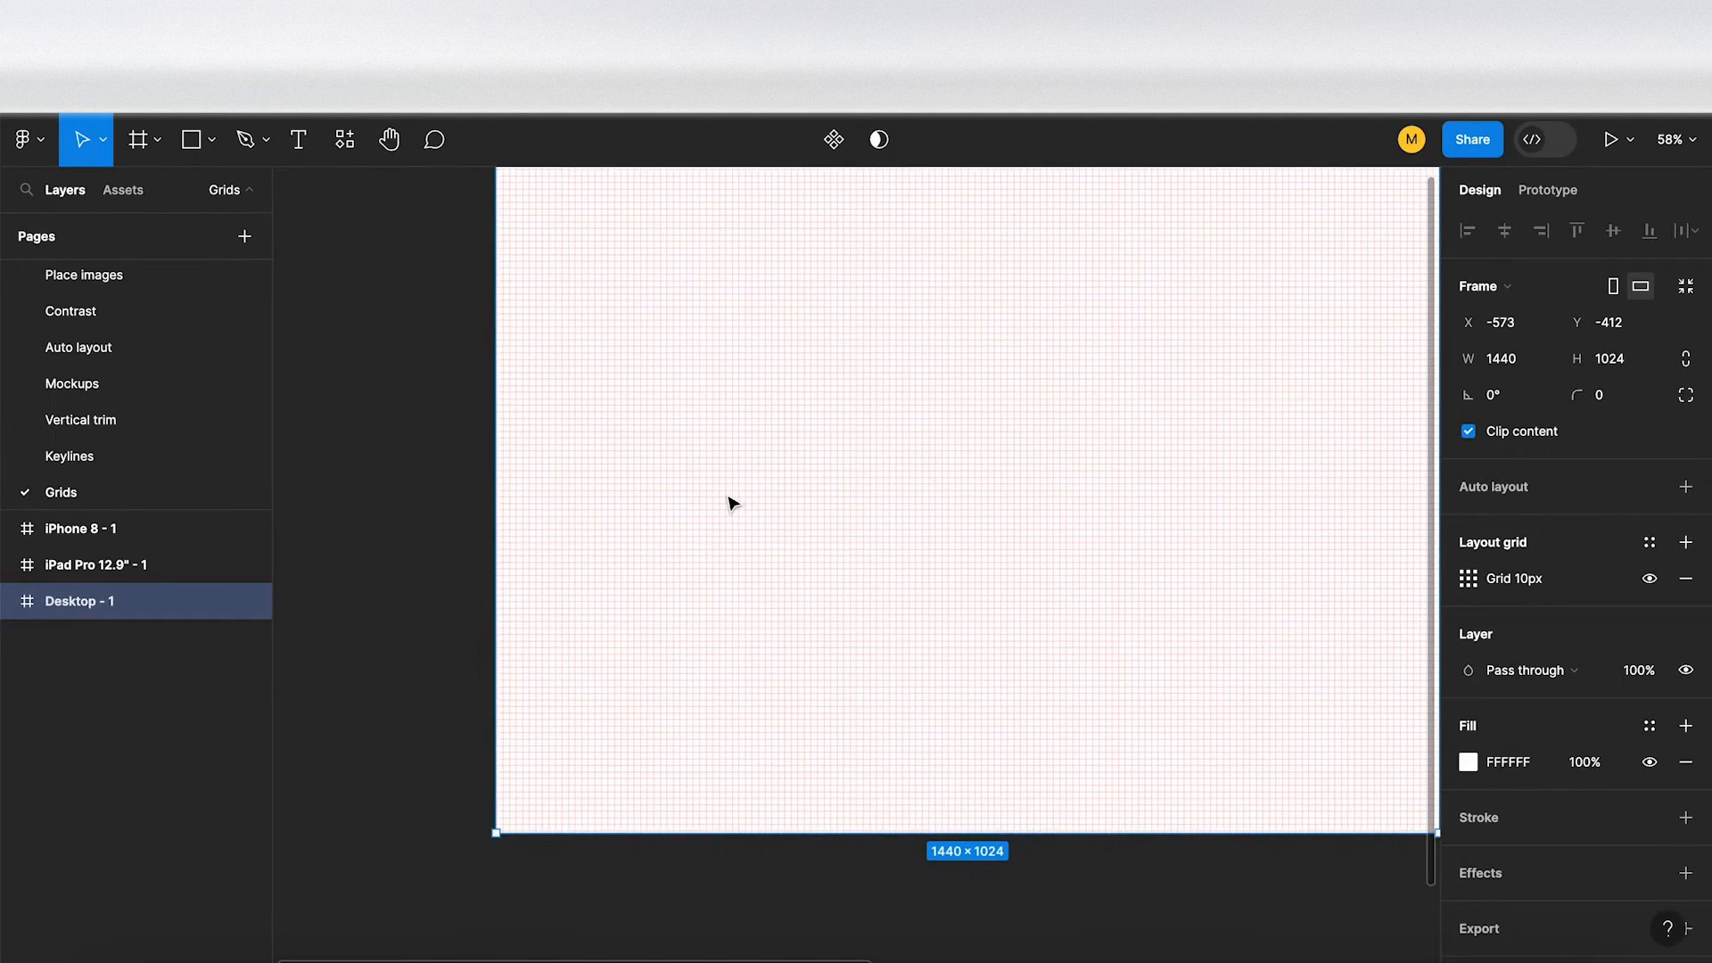
- Change the desktop frame's layout grid to Columns with a count of 12
left_click(1468, 580)
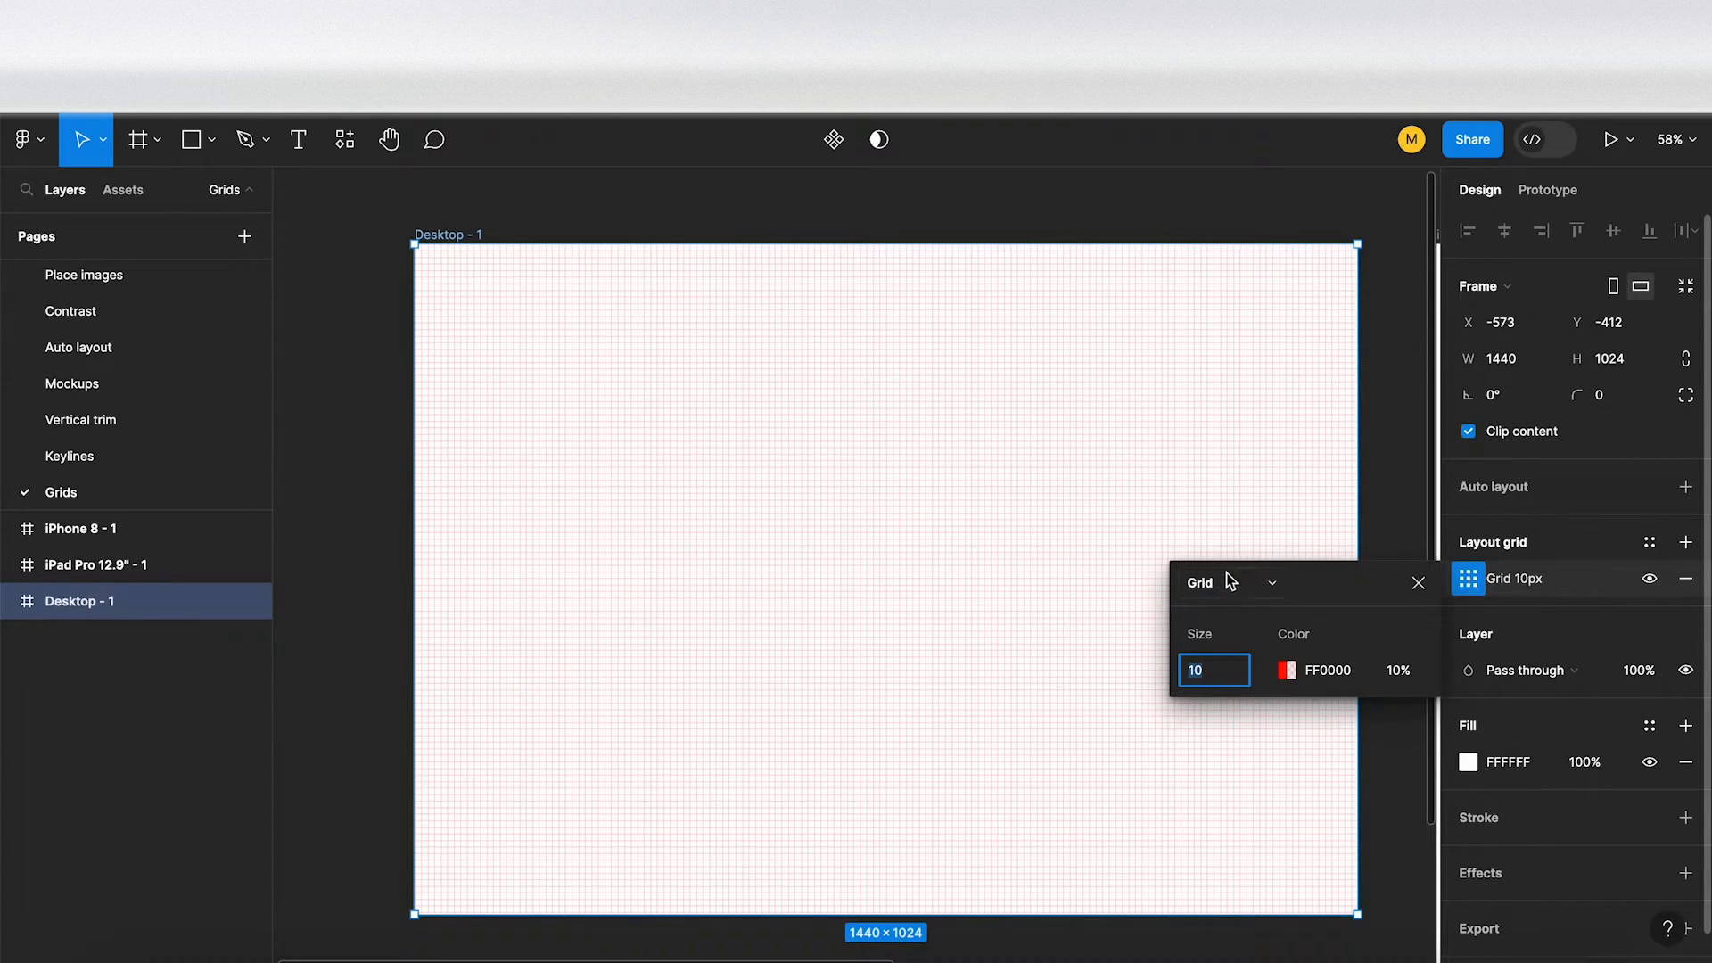
left_click(1241, 593)
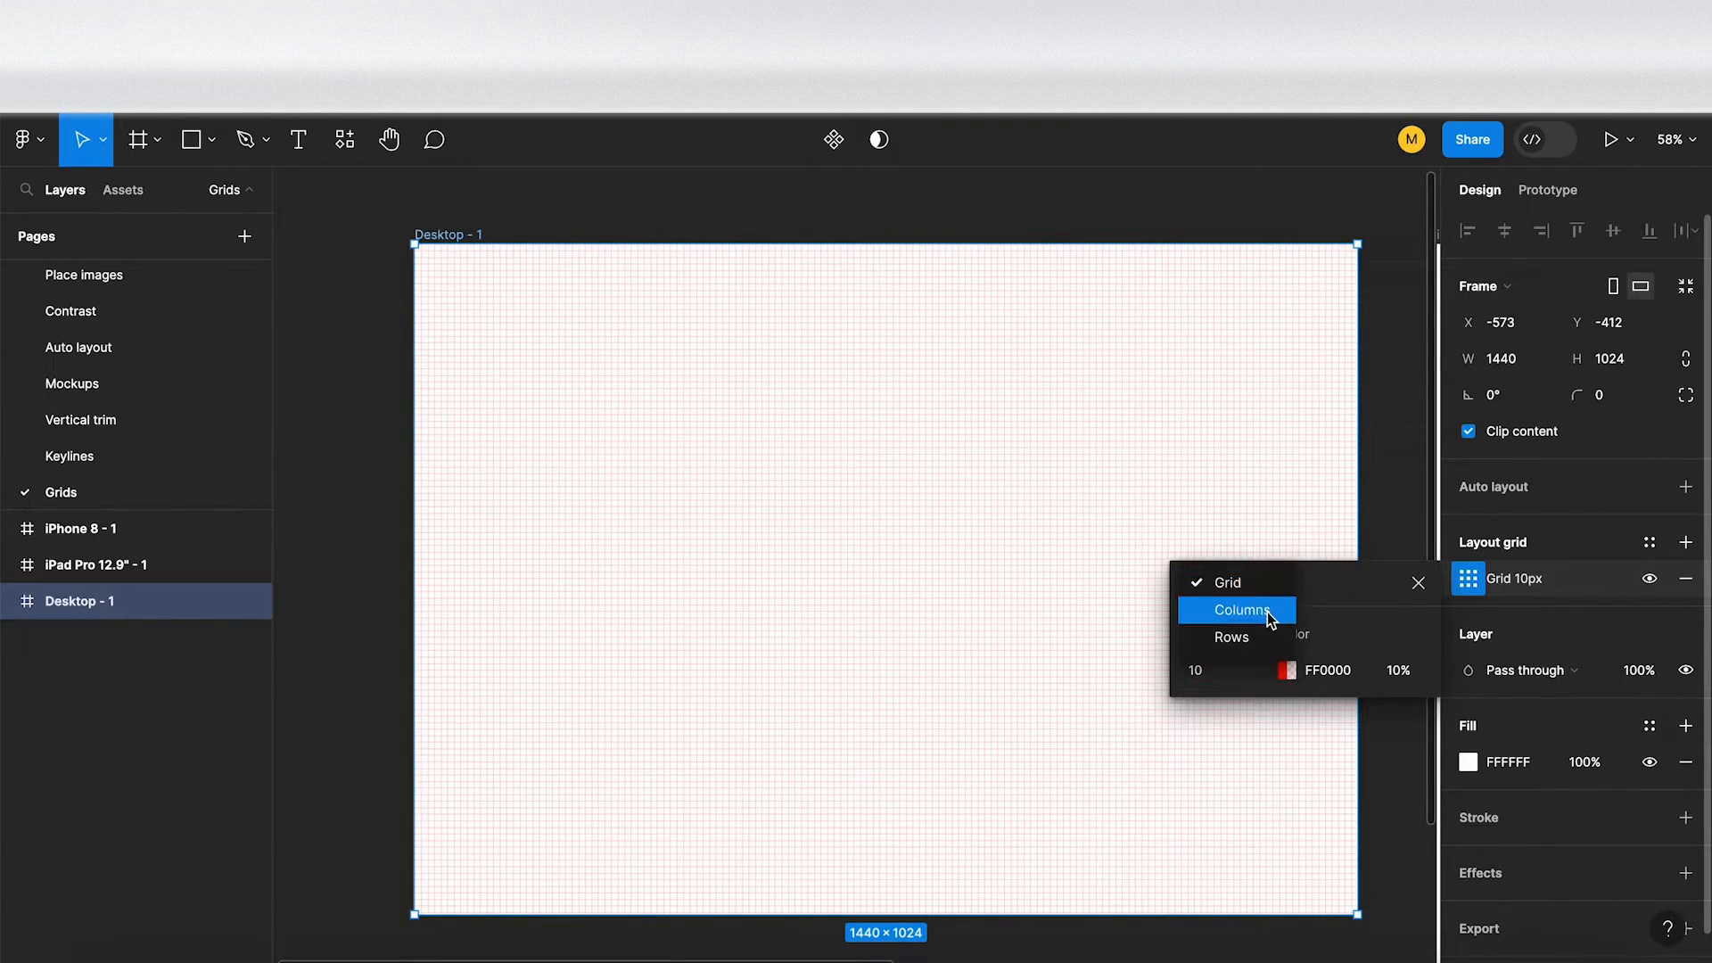
left_click(1242, 609)
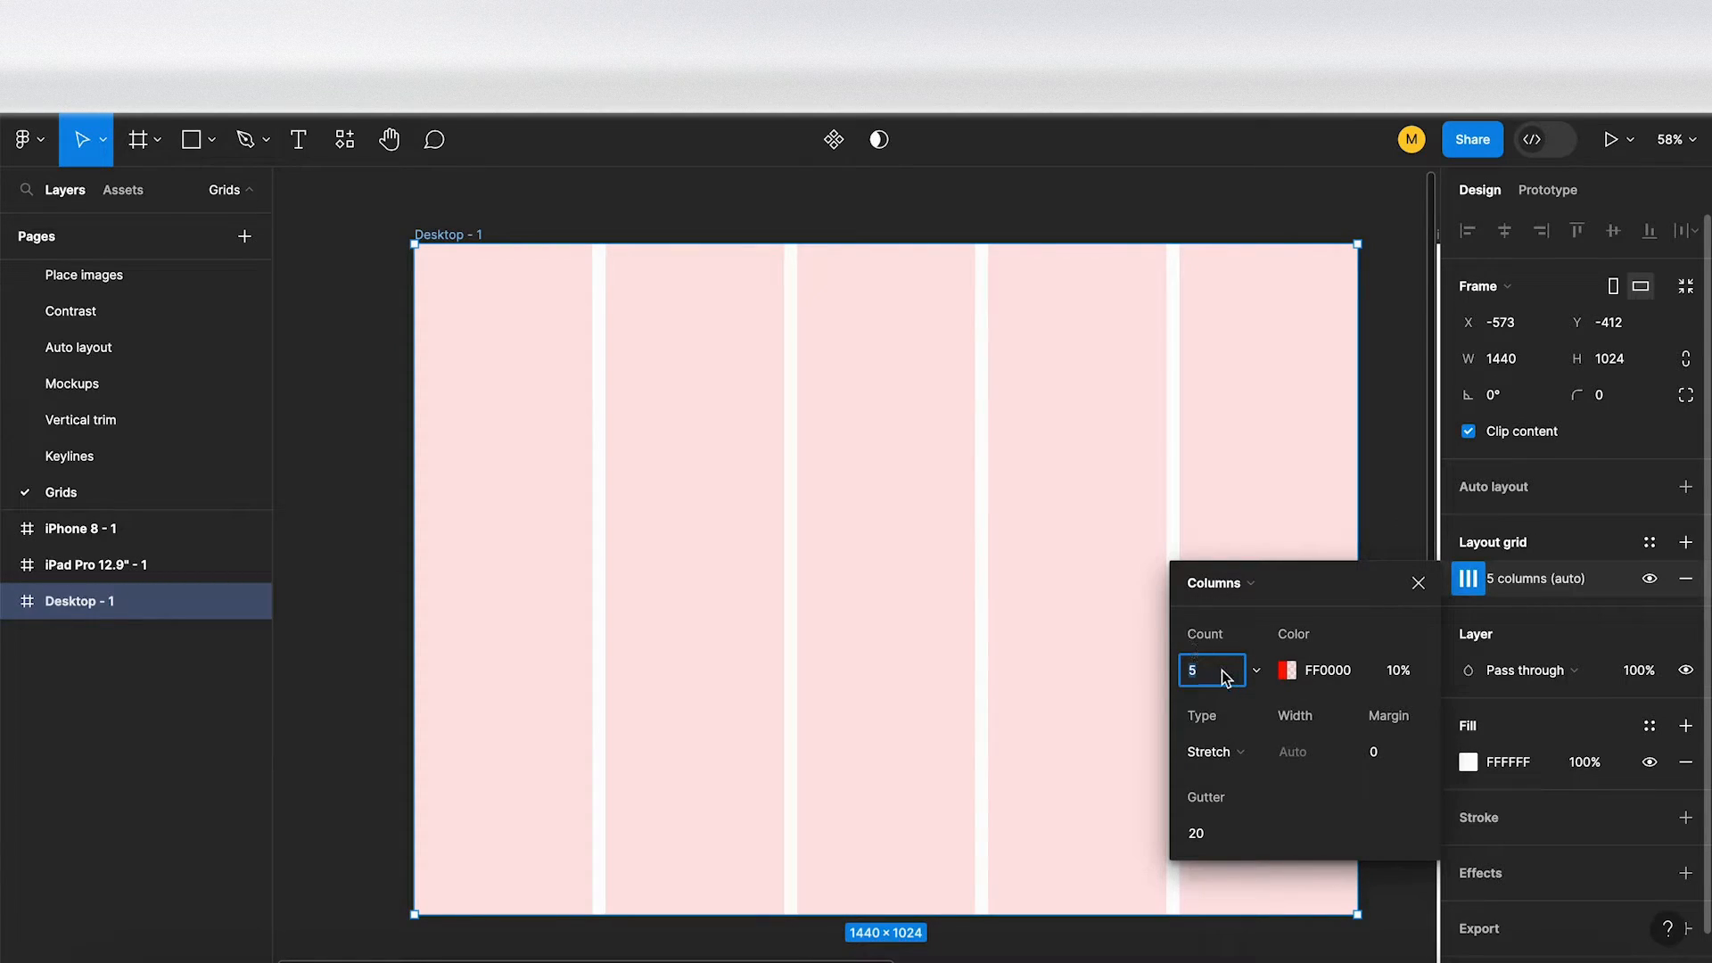
type("12")
- Set the desktop column grid's margin and gutter to 24 and deselect the frame
left_click(1402, 757)
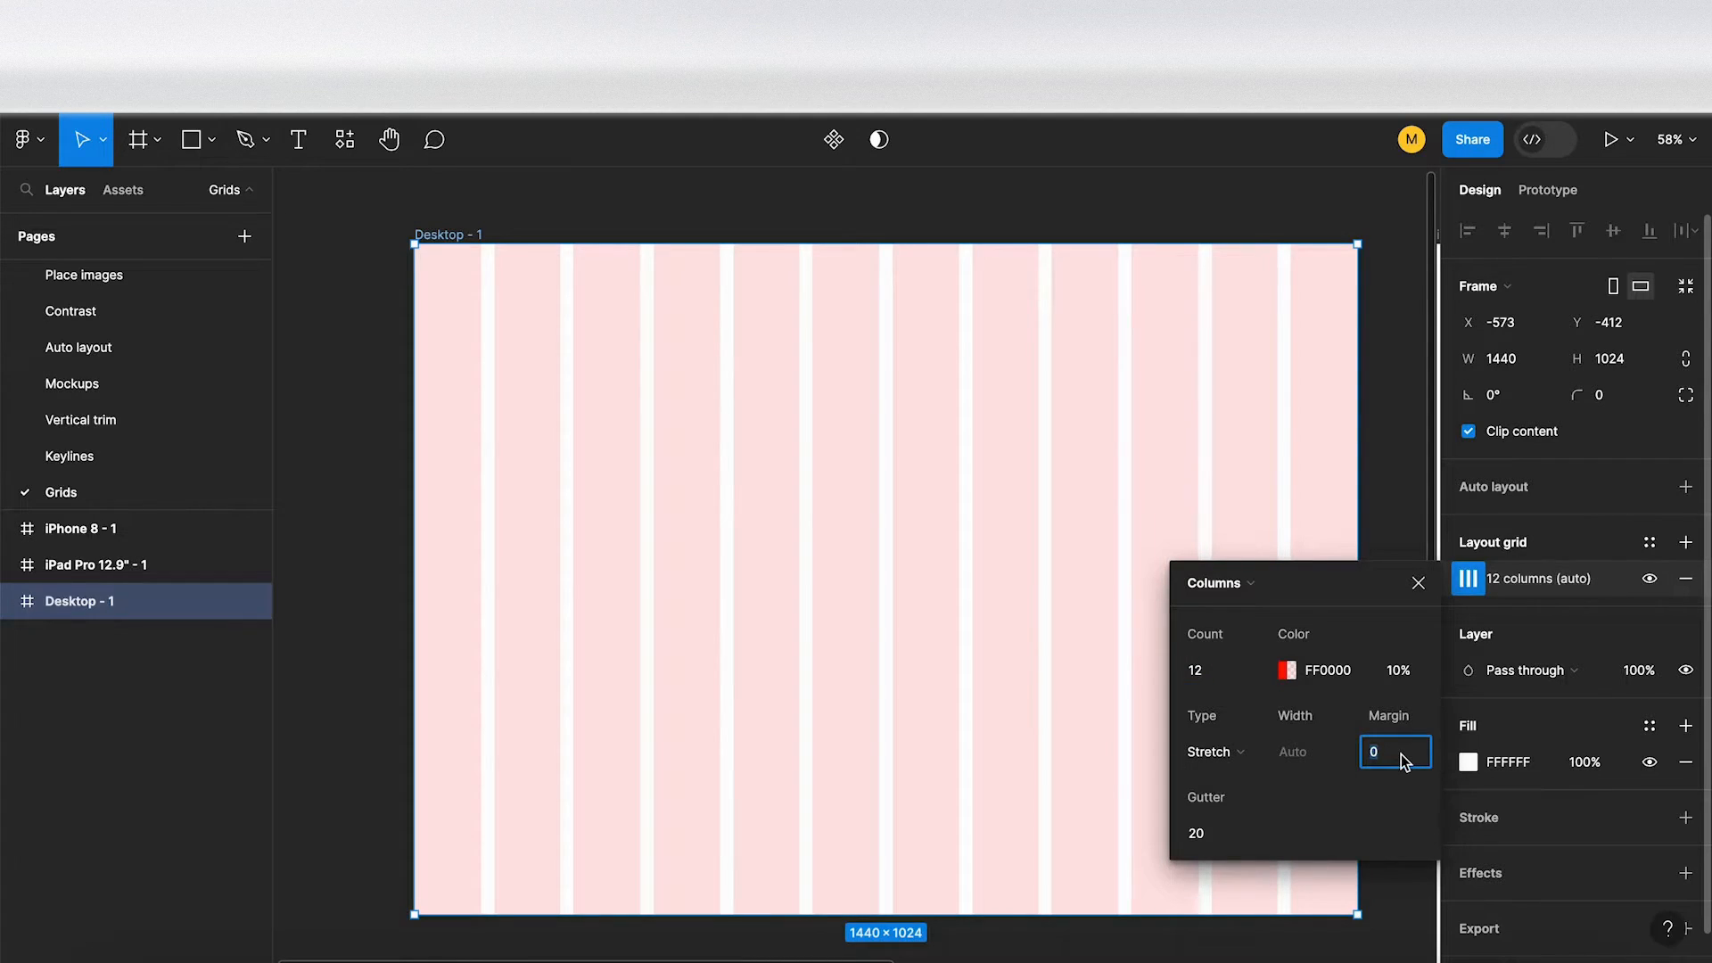
type("24")
left_click(1201, 835)
type("24")
key("Return")
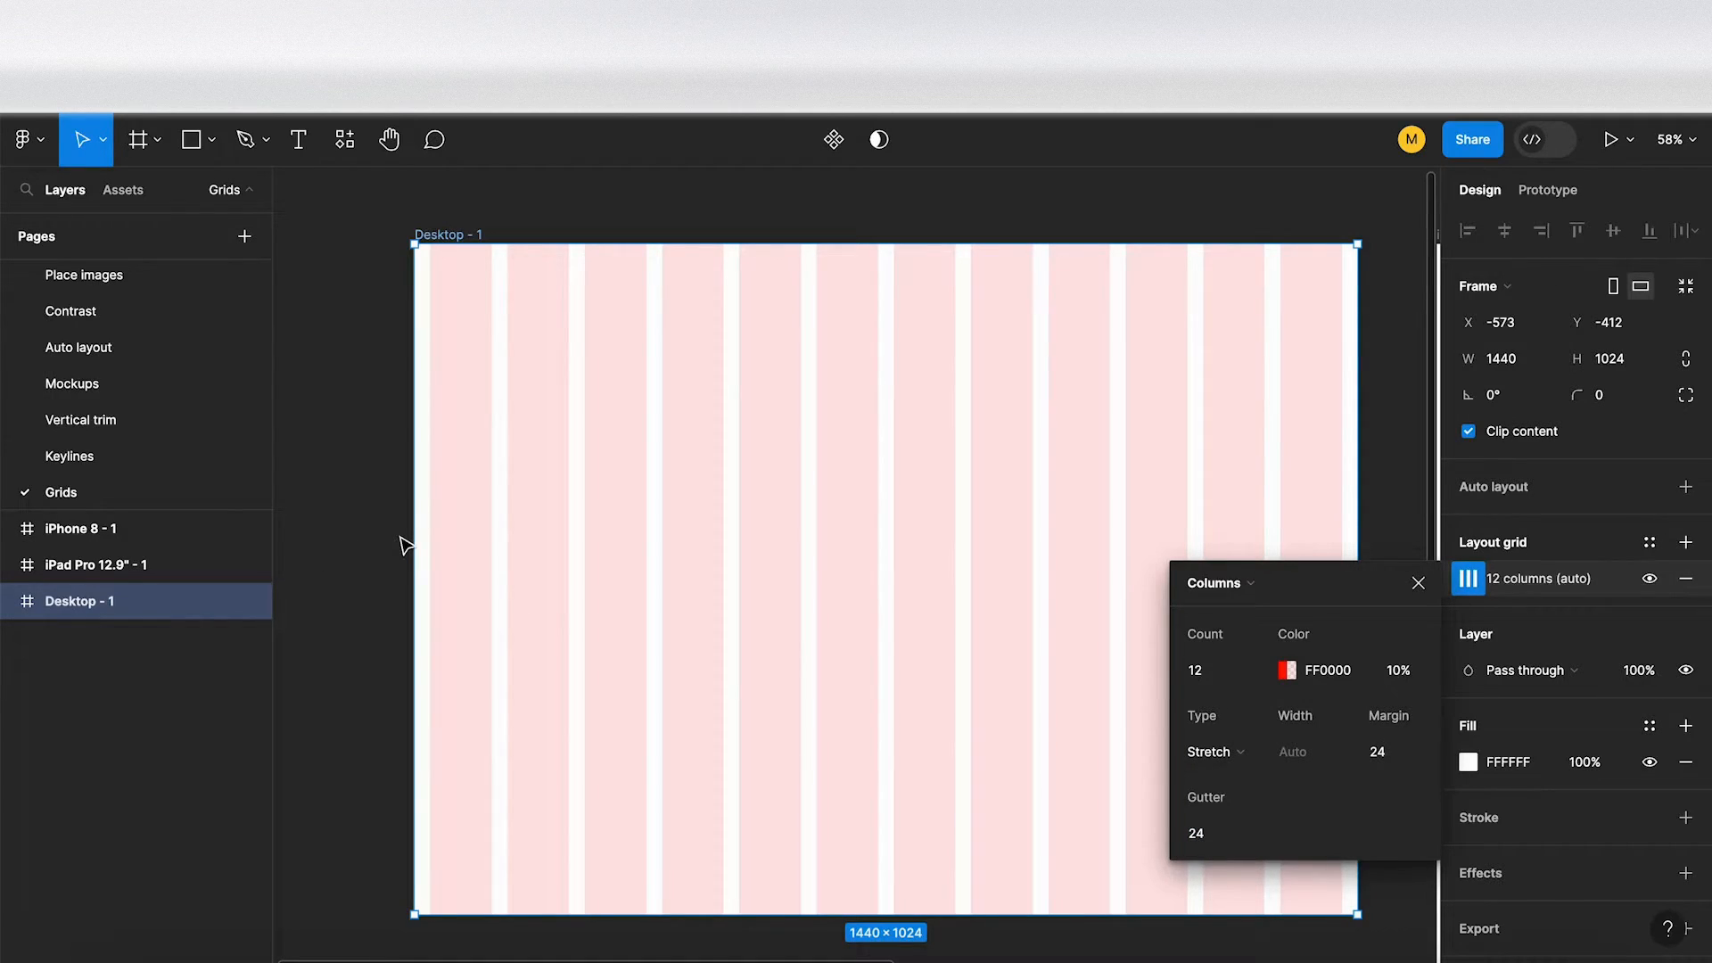
left_click(1384, 754)
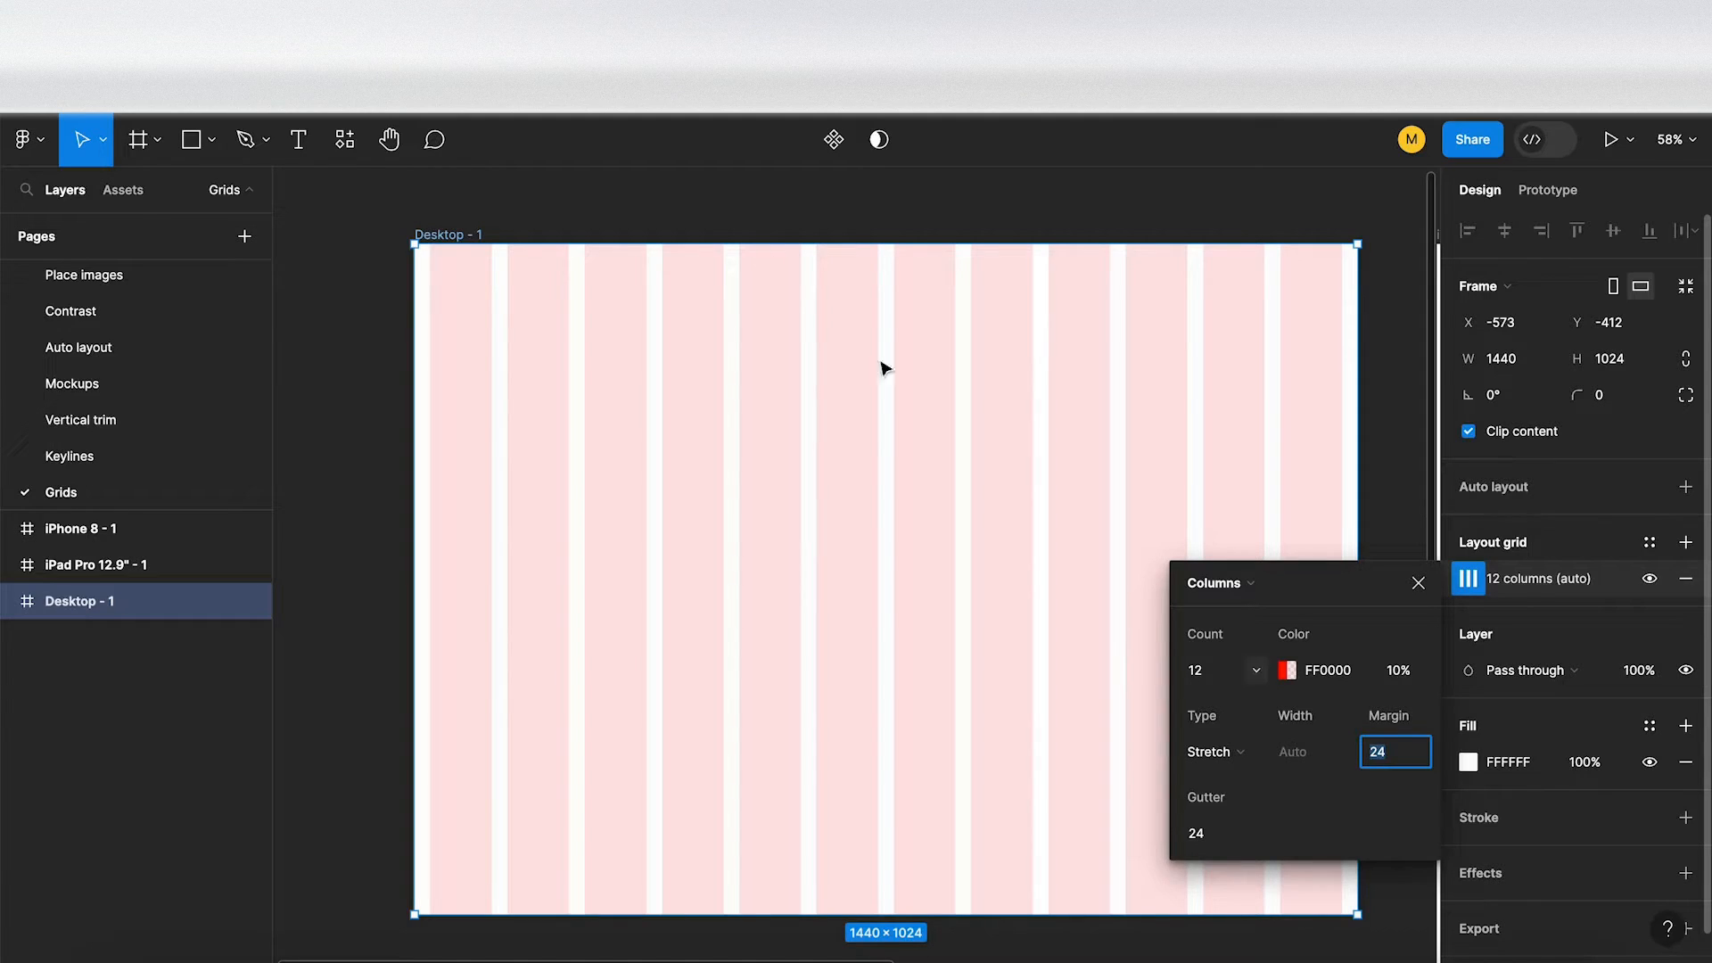
left_click(397, 223)
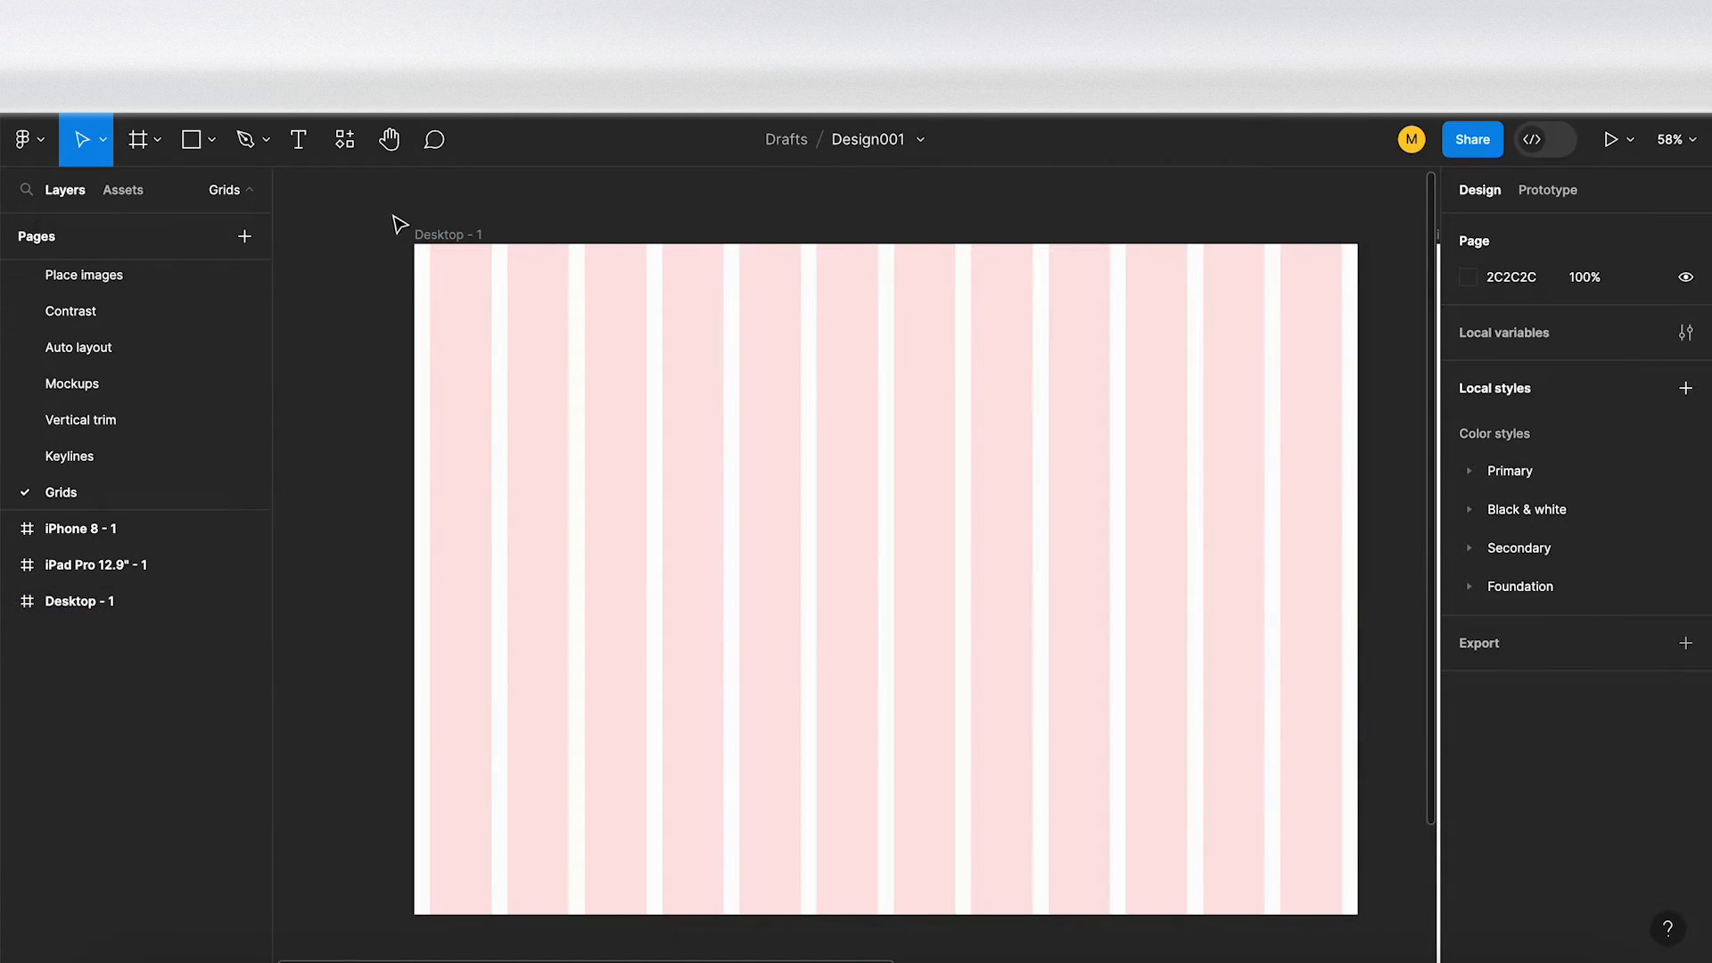
- Copy the desktop frame's 12-column layout grid and paste it onto the iPad Pro 12.9" frame
left_click(459, 237)
scroll(461, 241, "right", 2)
scroll(463, 245, "down", 1)
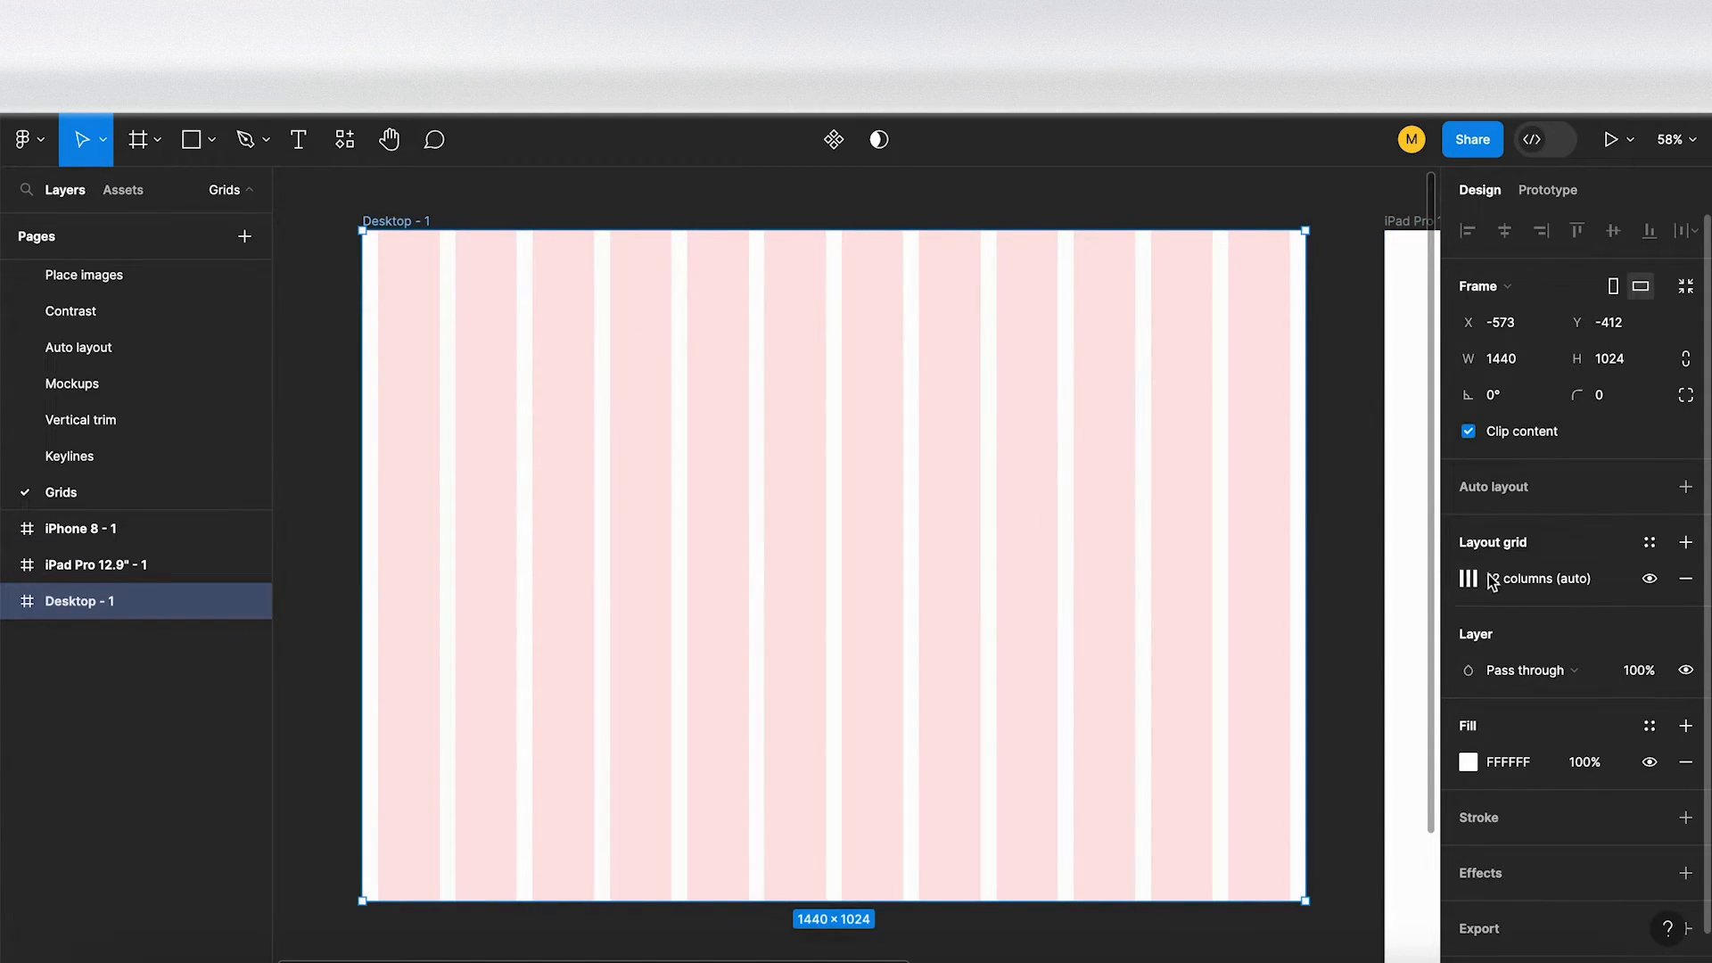
left_click(1446, 591)
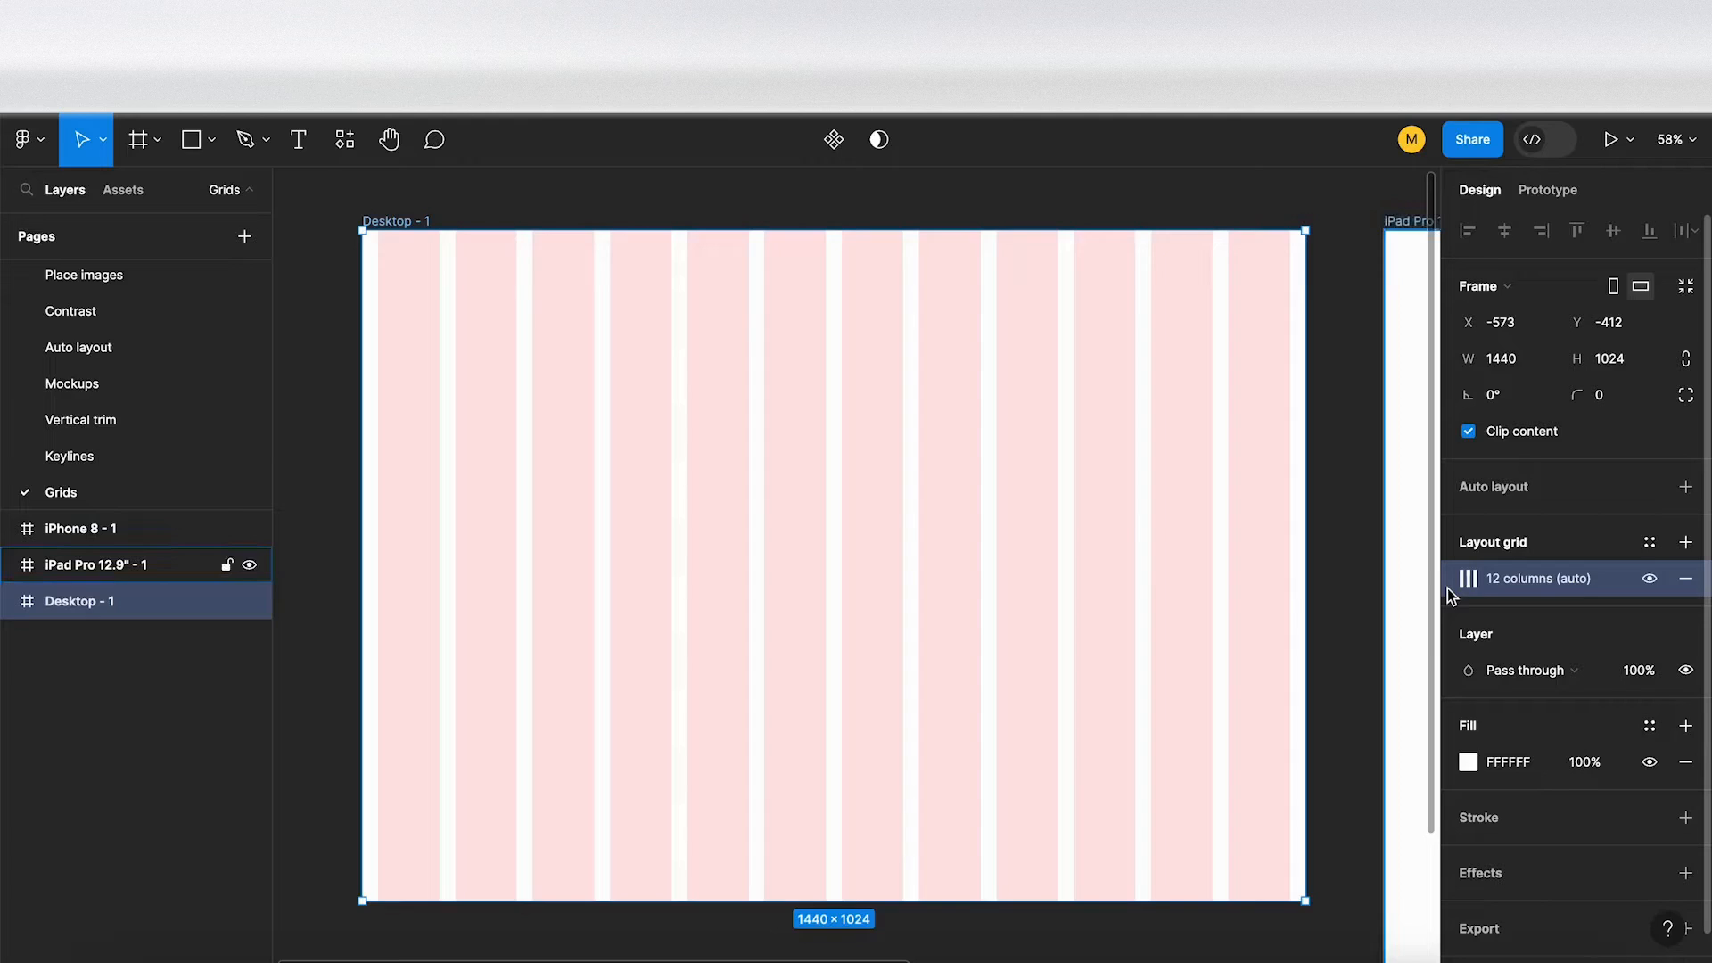
scroll(1155, 437, "right", 3)
scroll(1157, 439, "right", 10)
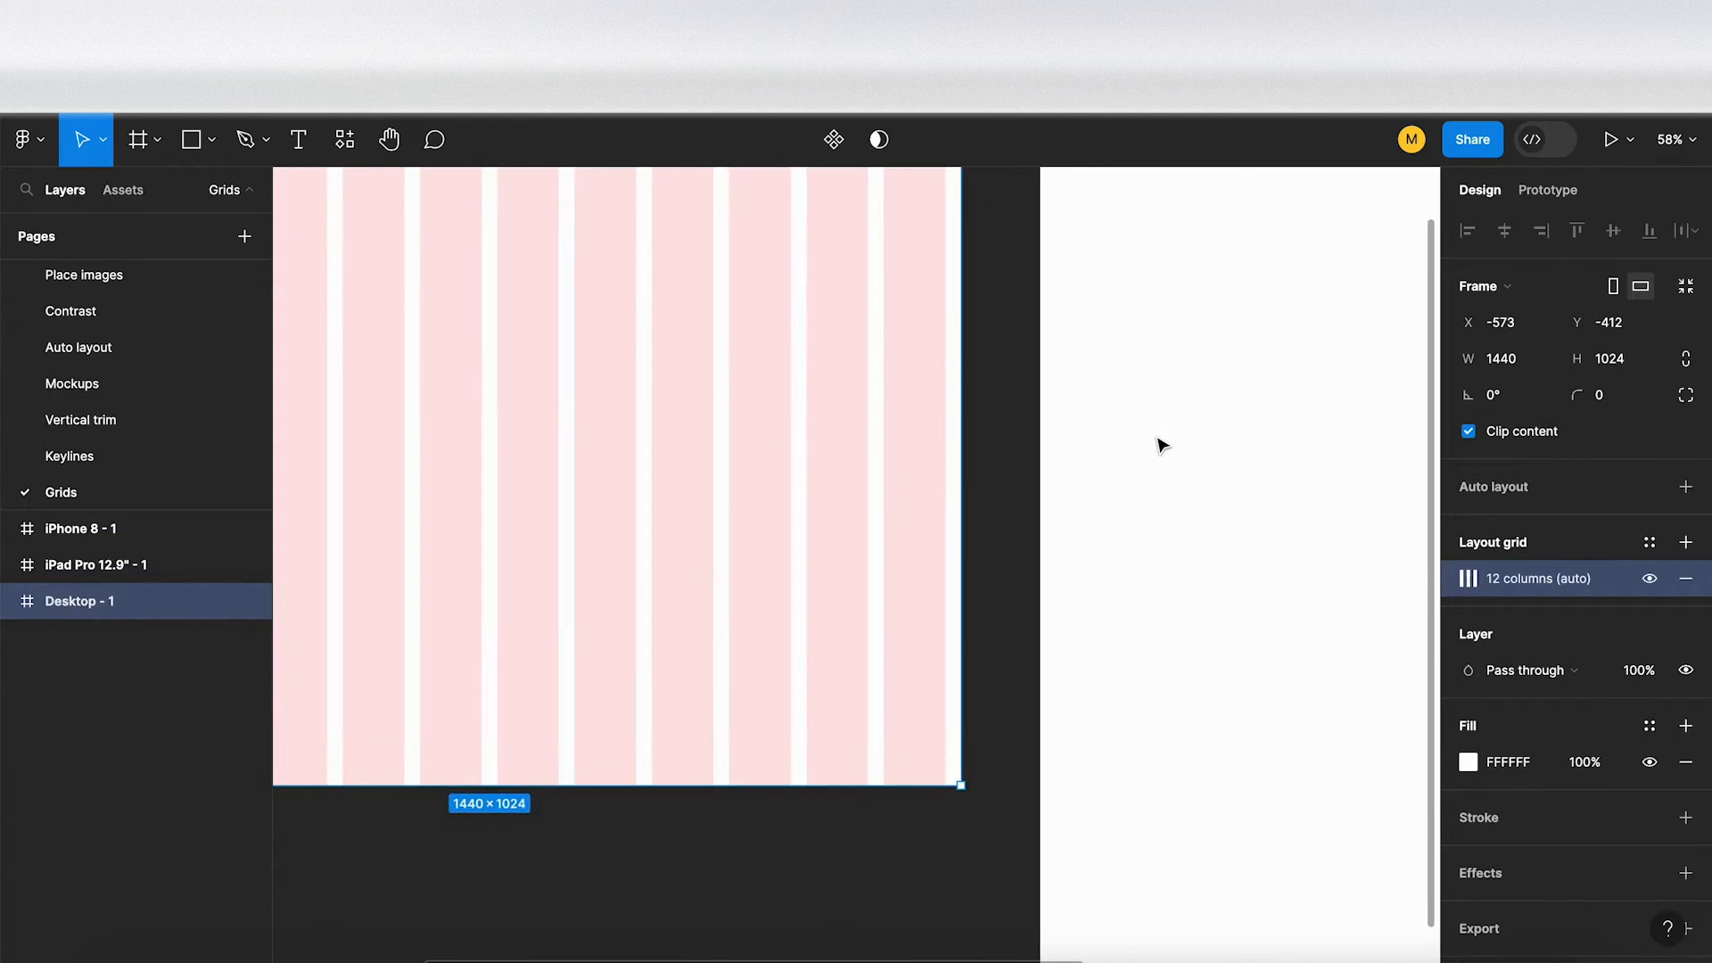
left_click(600, 287)
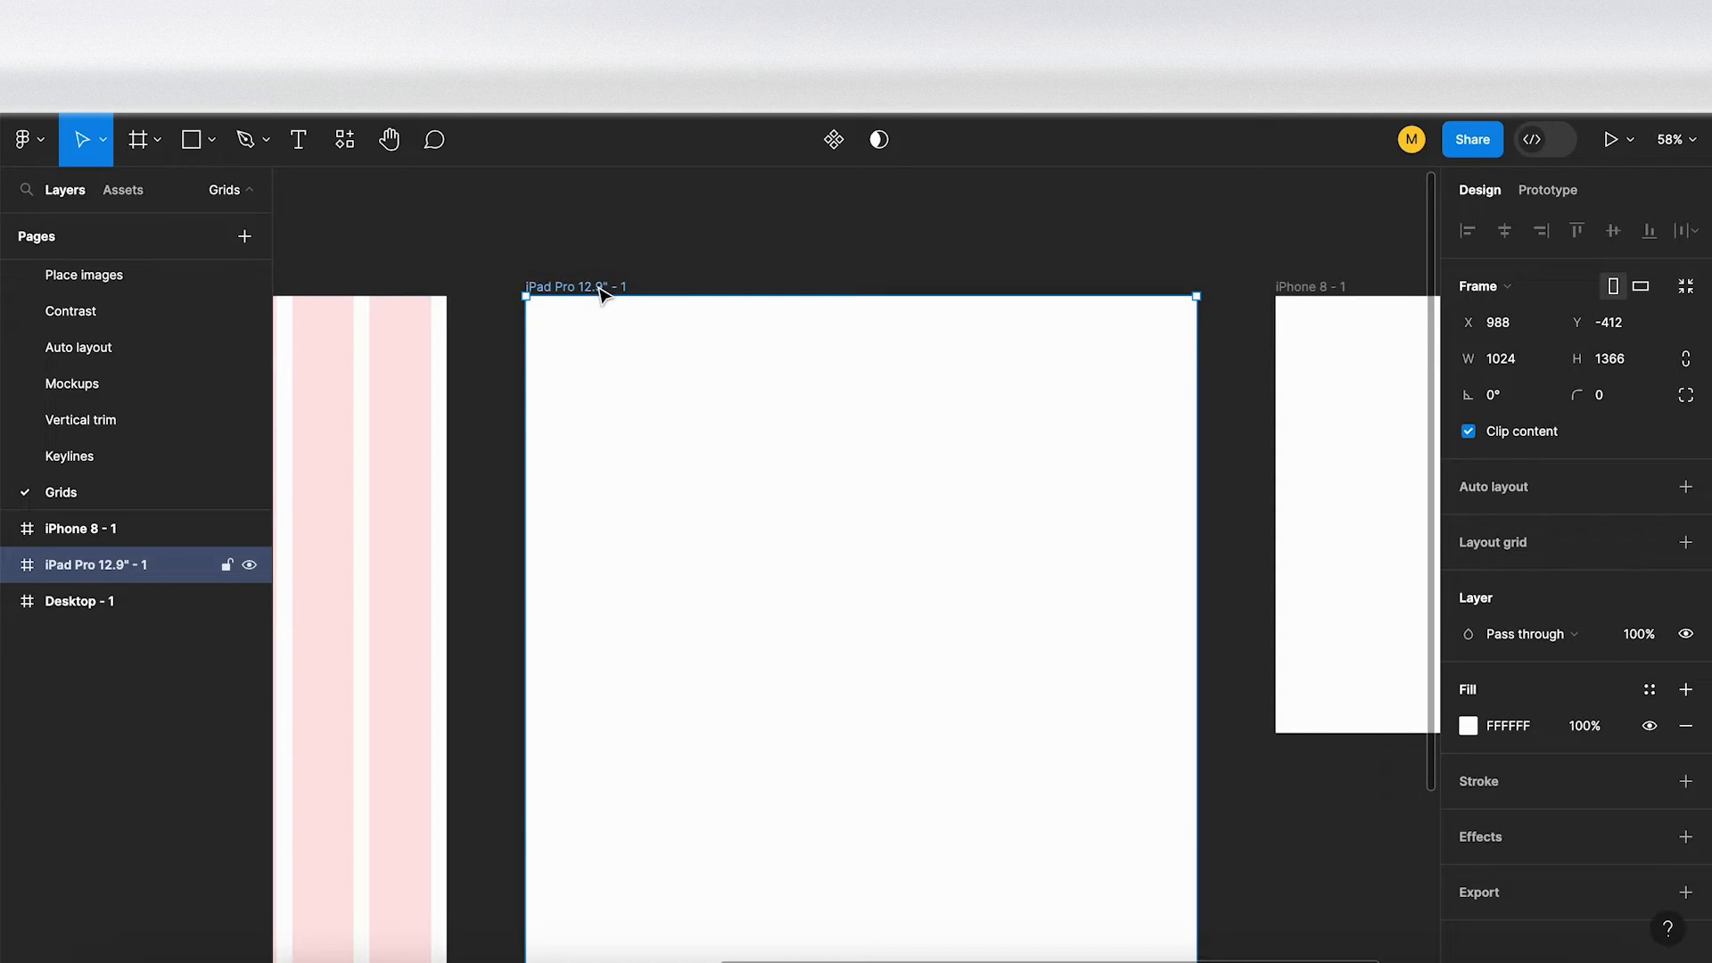
key("super+v")
scroll(597, 409, "down", 1)
scroll(599, 416, "down", 2)
scroll(599, 417, "up", 1)
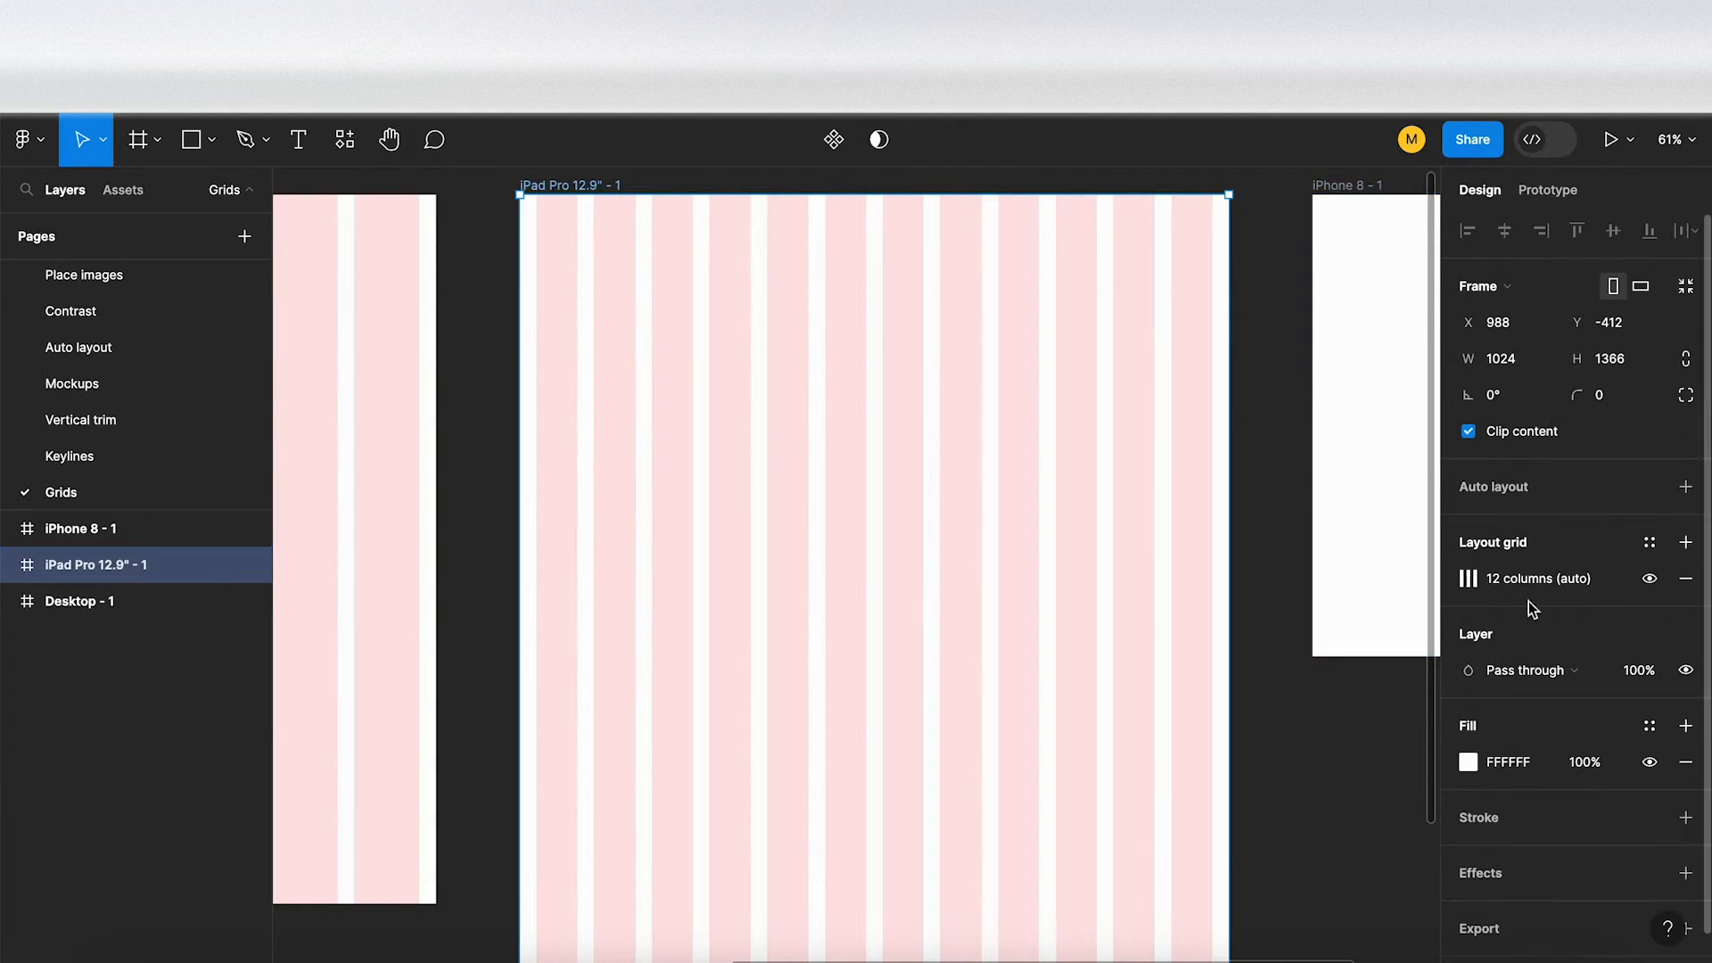
- Set the column count of the iPad frame's layout grid to 8
left_click(1467, 581)
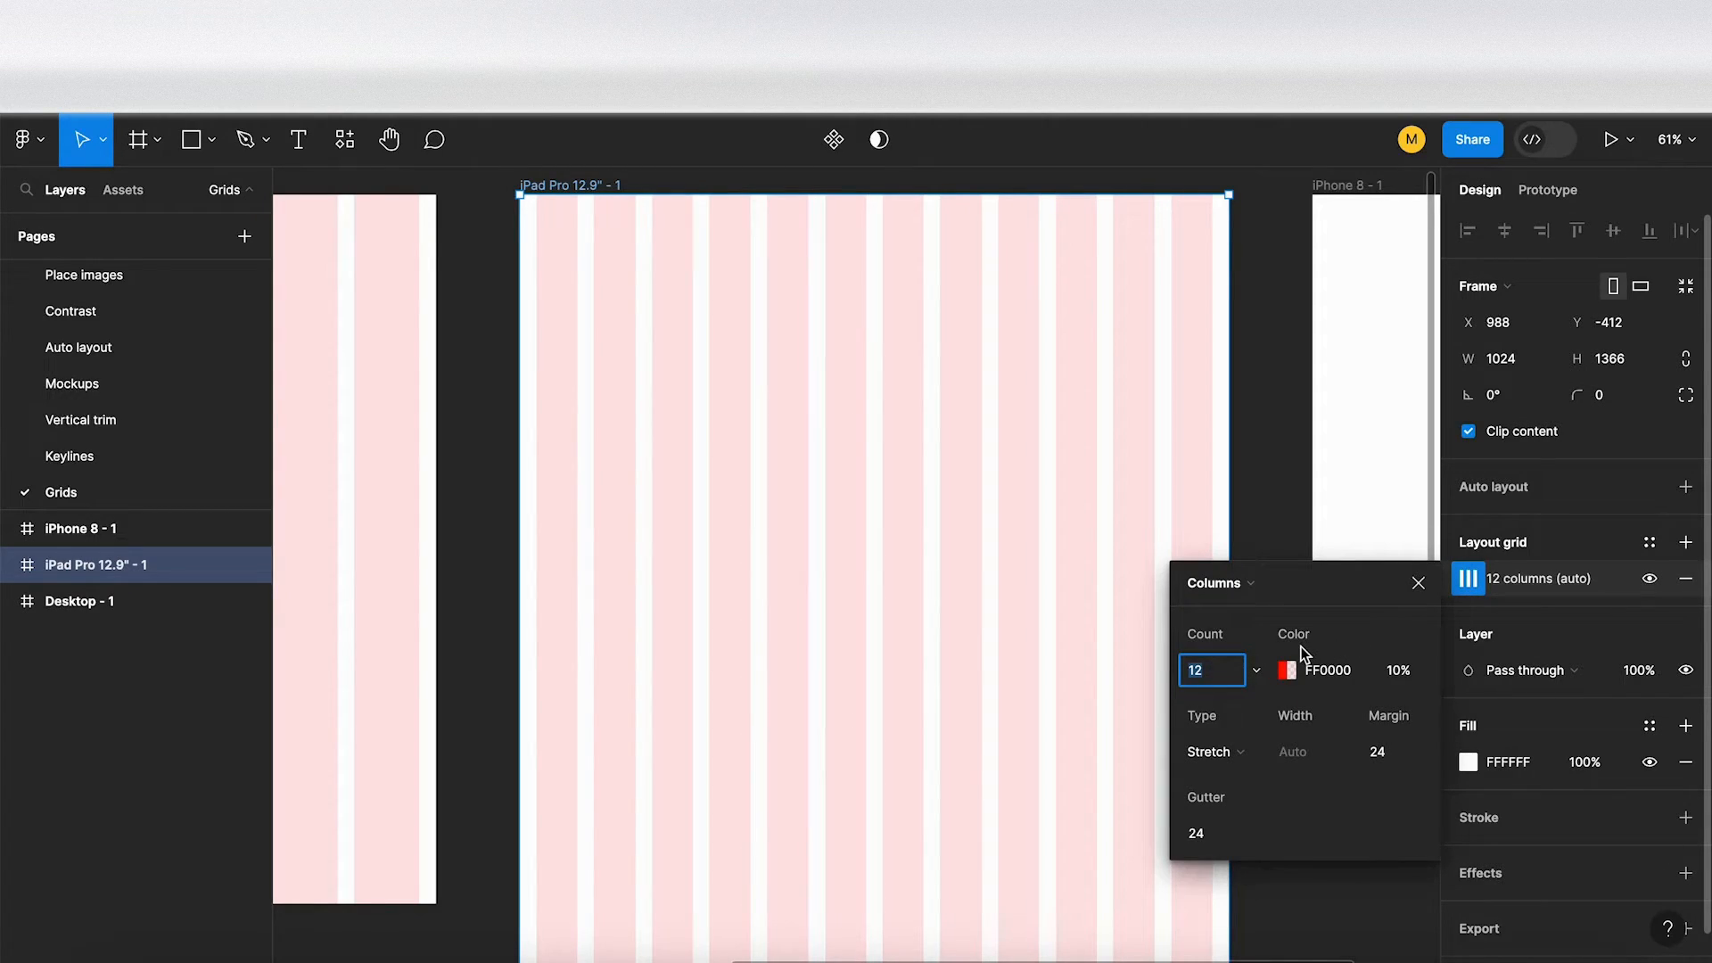
type("8")
key("Return")
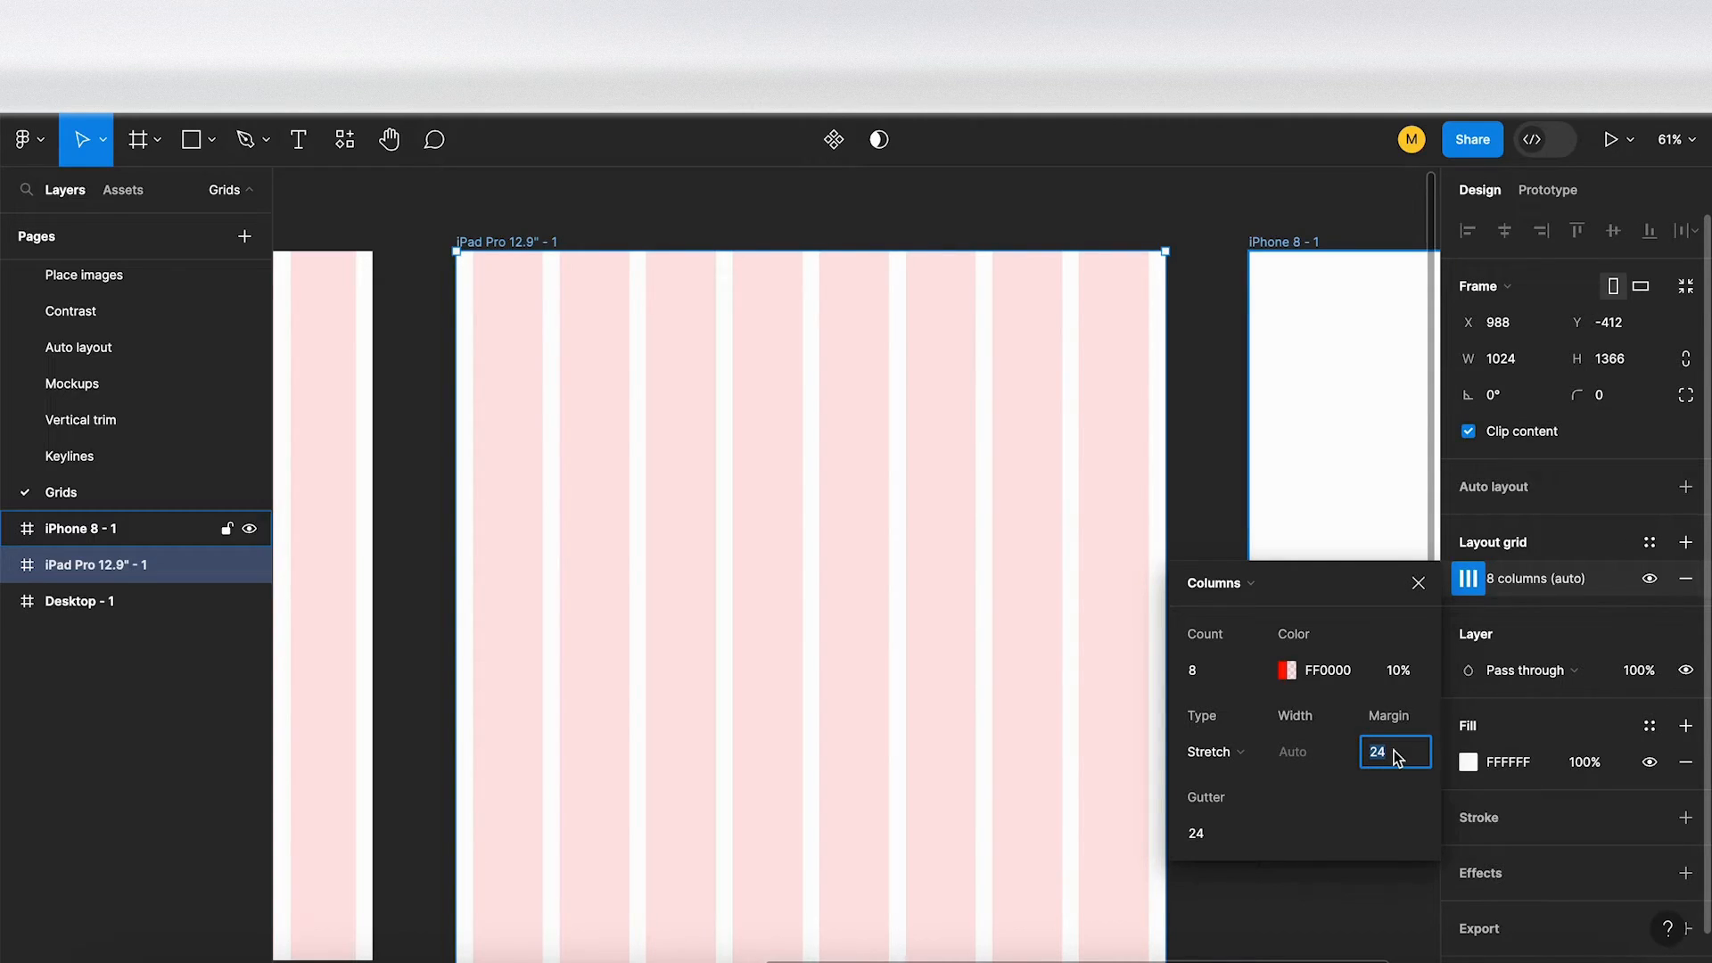
- Set the iPad column grid's margin to 16 and its gutter to 16
left_click(1403, 756)
key("BackSpace")
key("BackSpace")
type("16")
key("Return")
left_click(1227, 835)
key("Right")
type("-8")
key("Return")
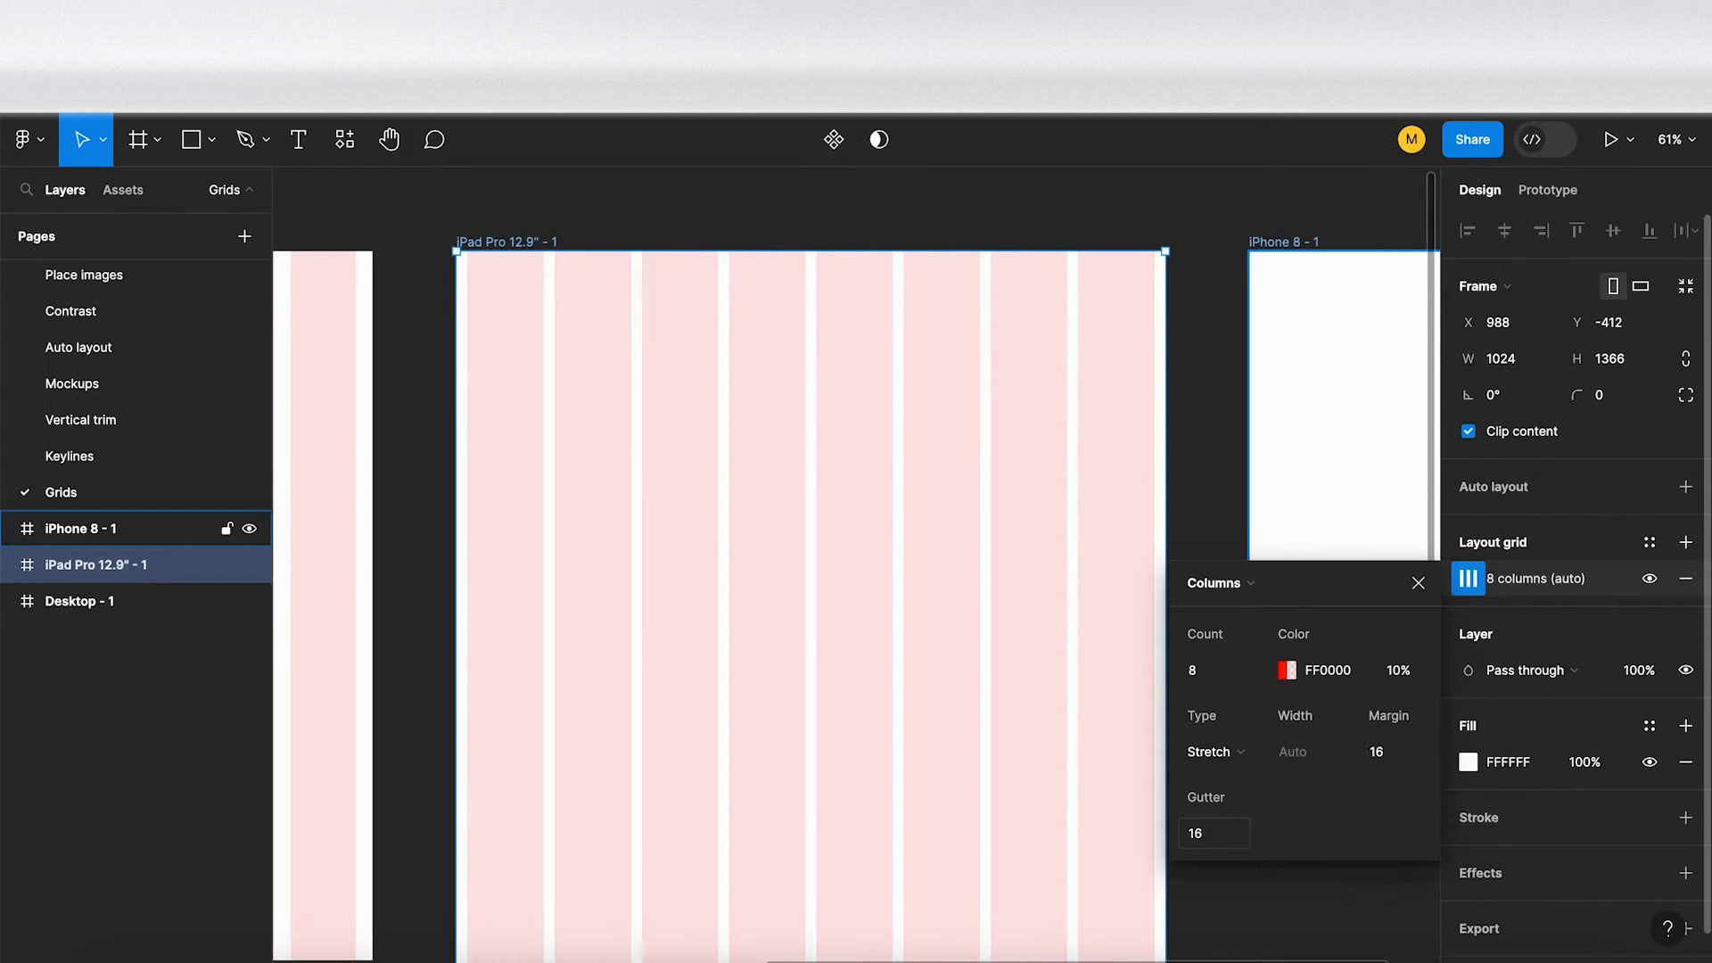
- Copy the iPad frame's 8-column layout grid and paste it onto the iPhone 8 frame
scroll(838, 619, "down", 1)
scroll(838, 618, "left", 5)
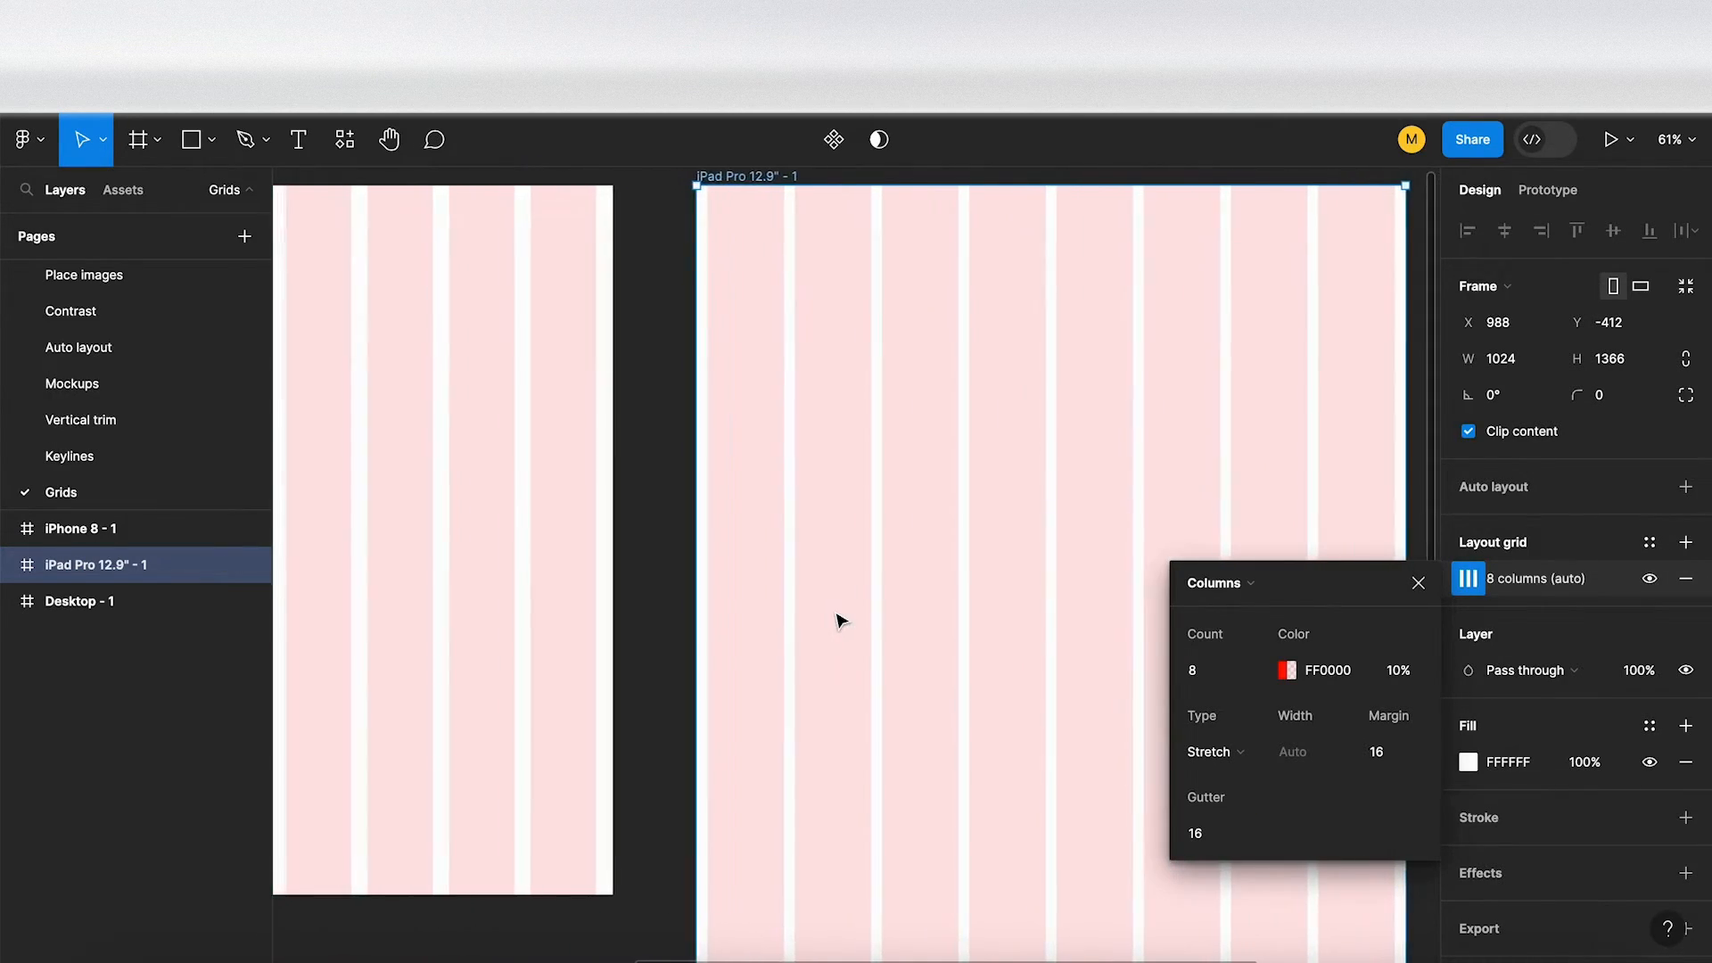
scroll(838, 619, "right", 3)
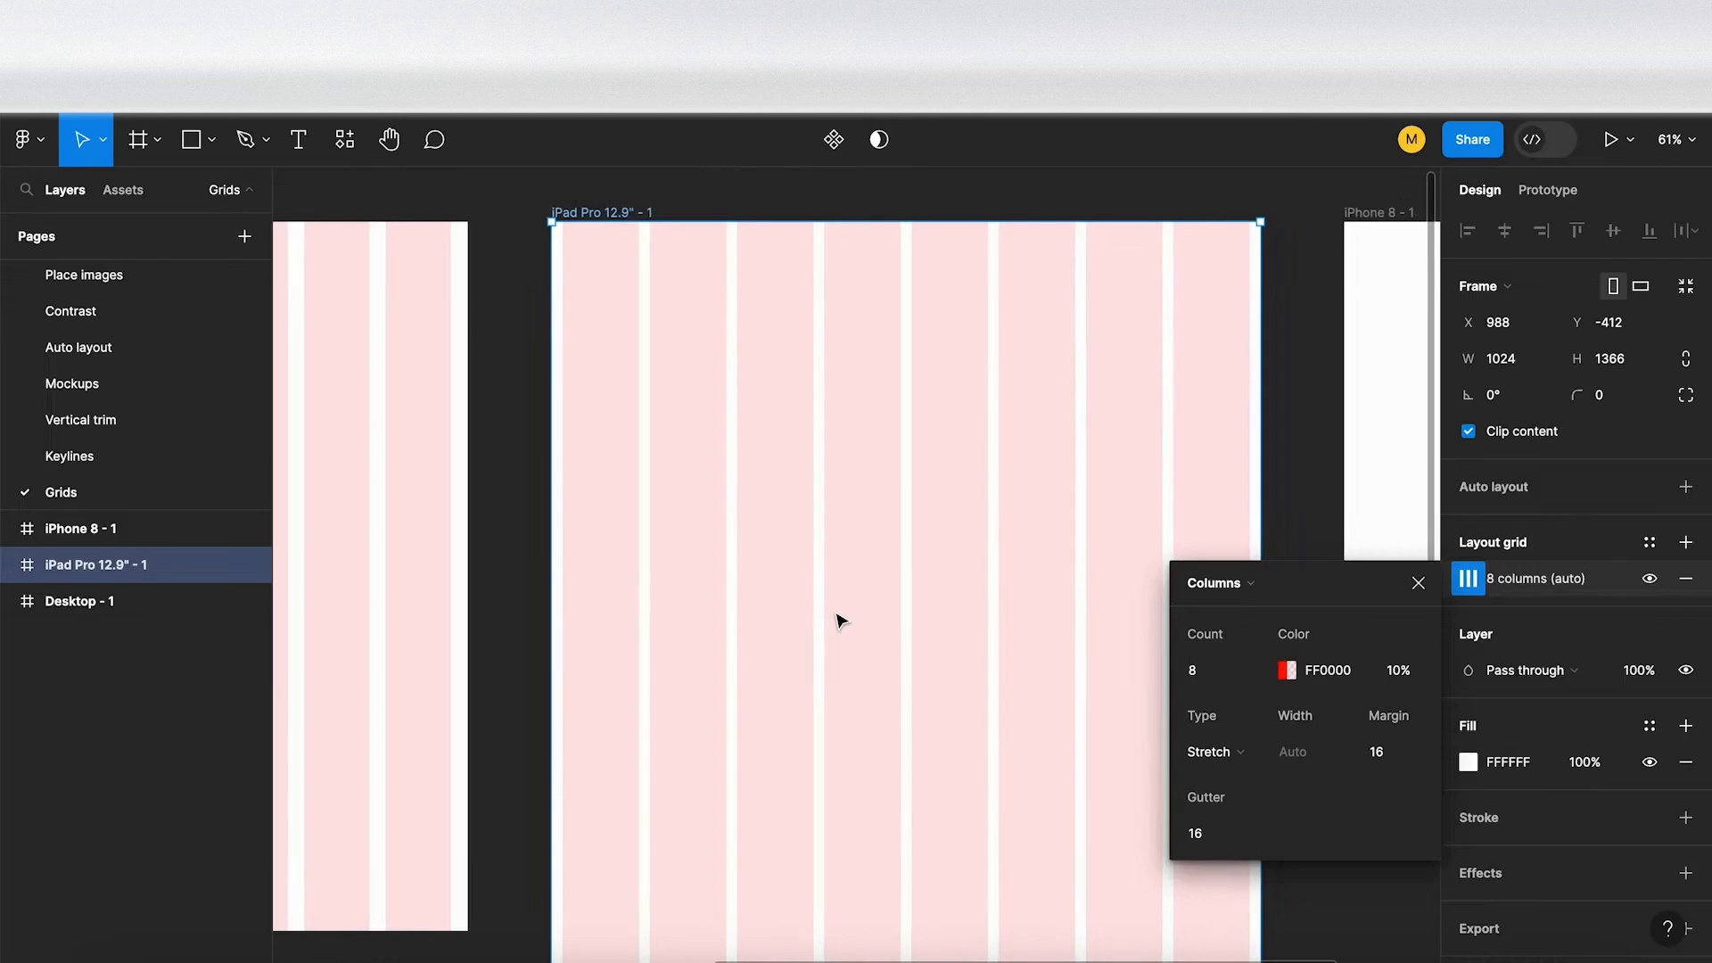
left_click(748, 214)
left_click(610, 214)
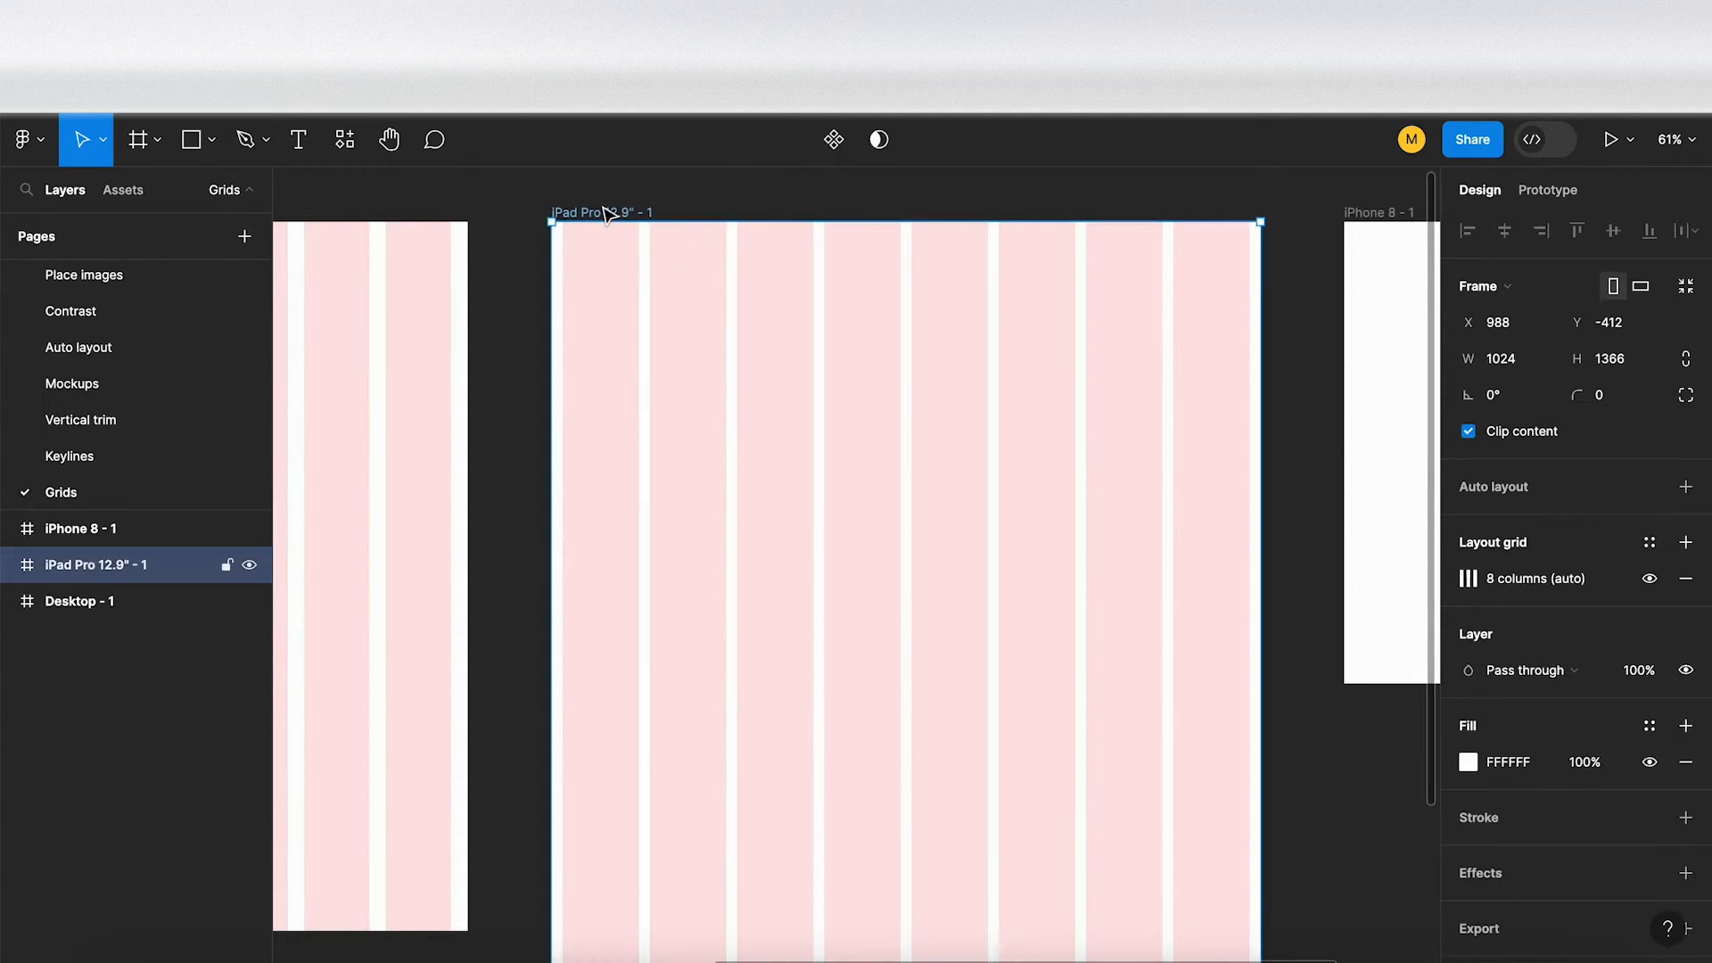
left_click(1448, 597)
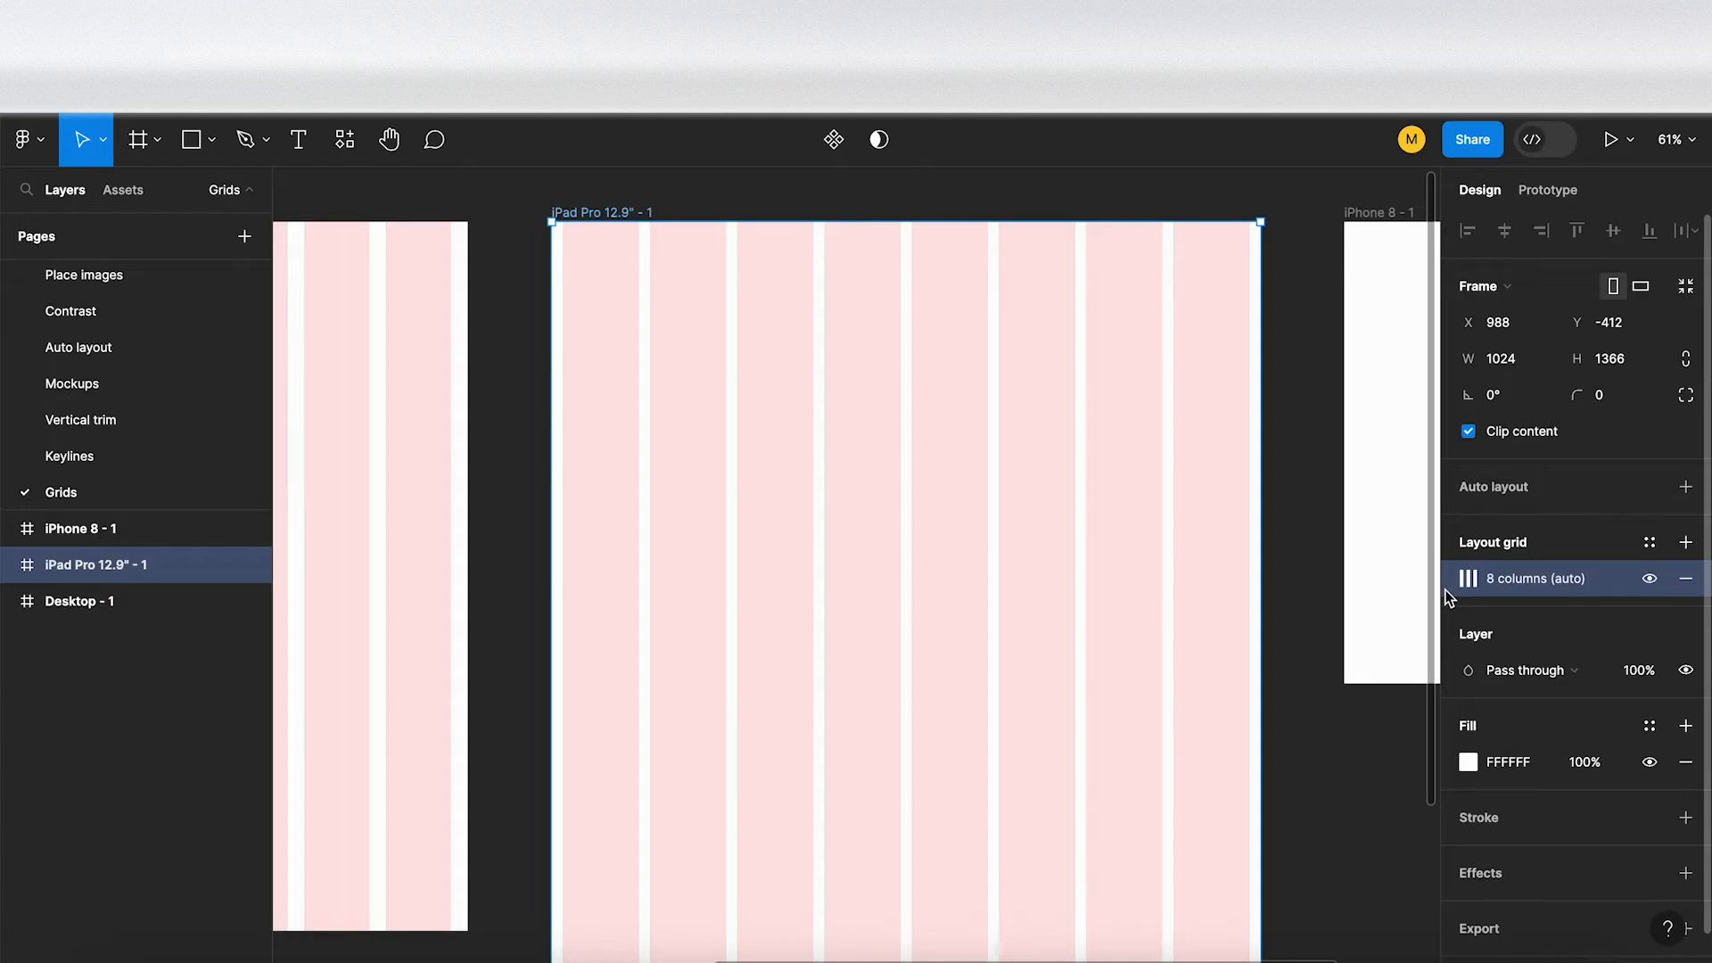
scroll(1272, 523, "right", 5)
scroll(1272, 524, "up", 2)
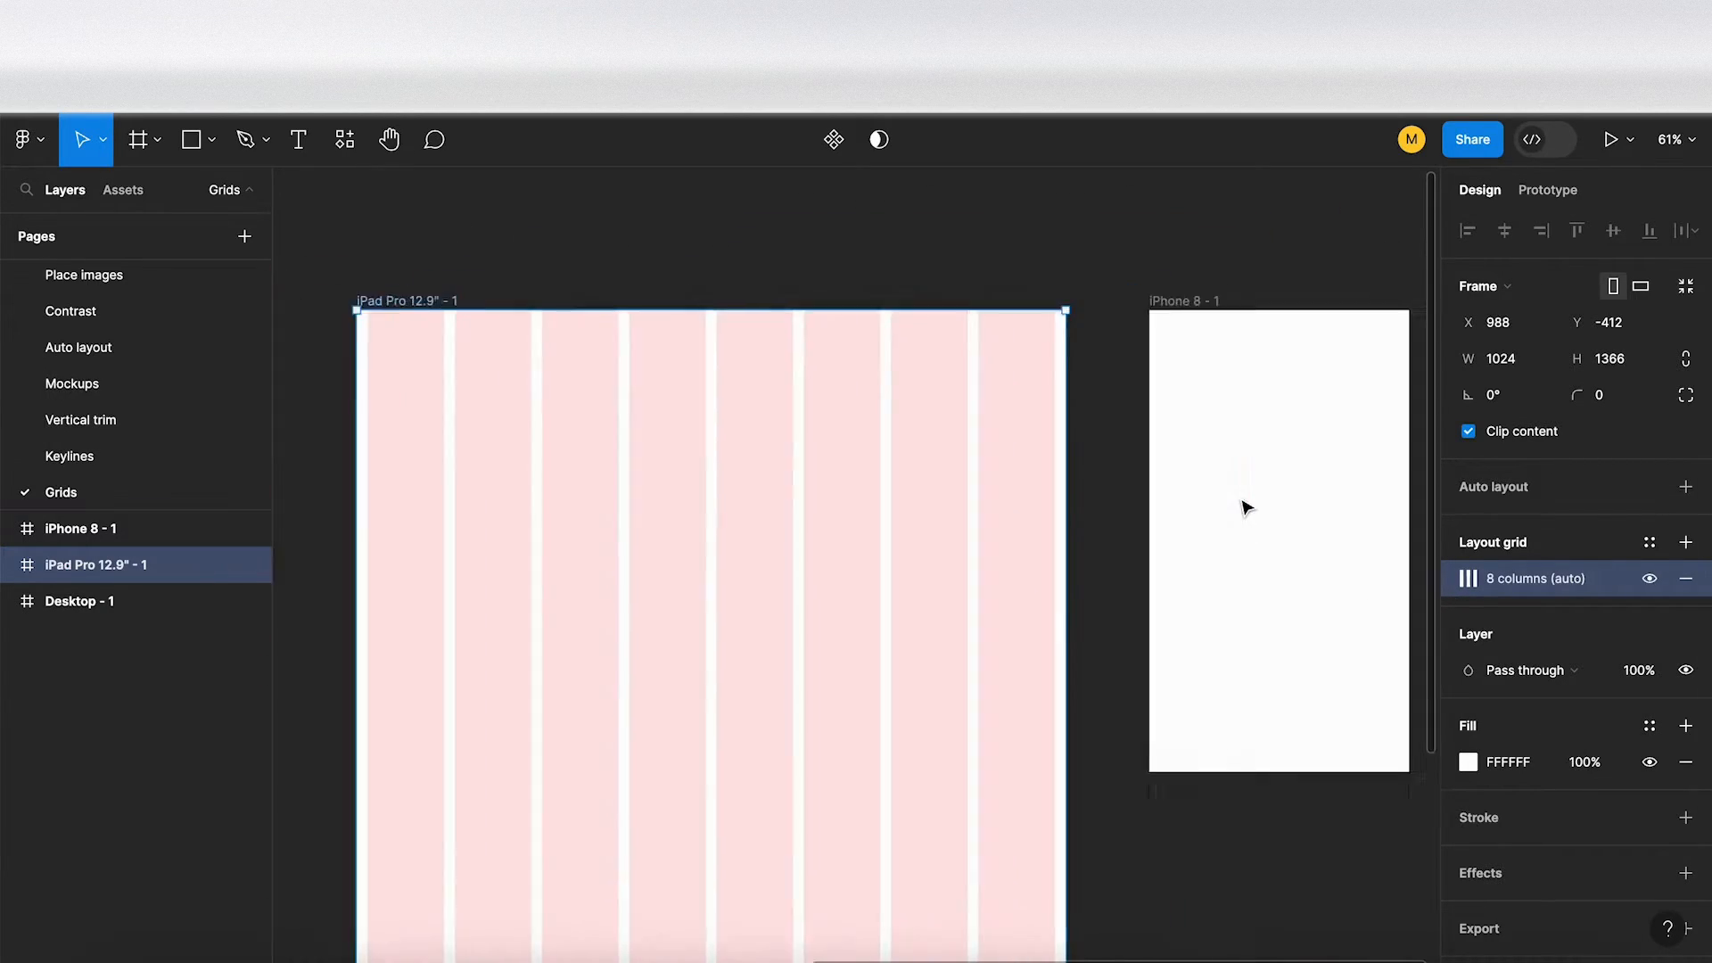
left_click(1016, 339)
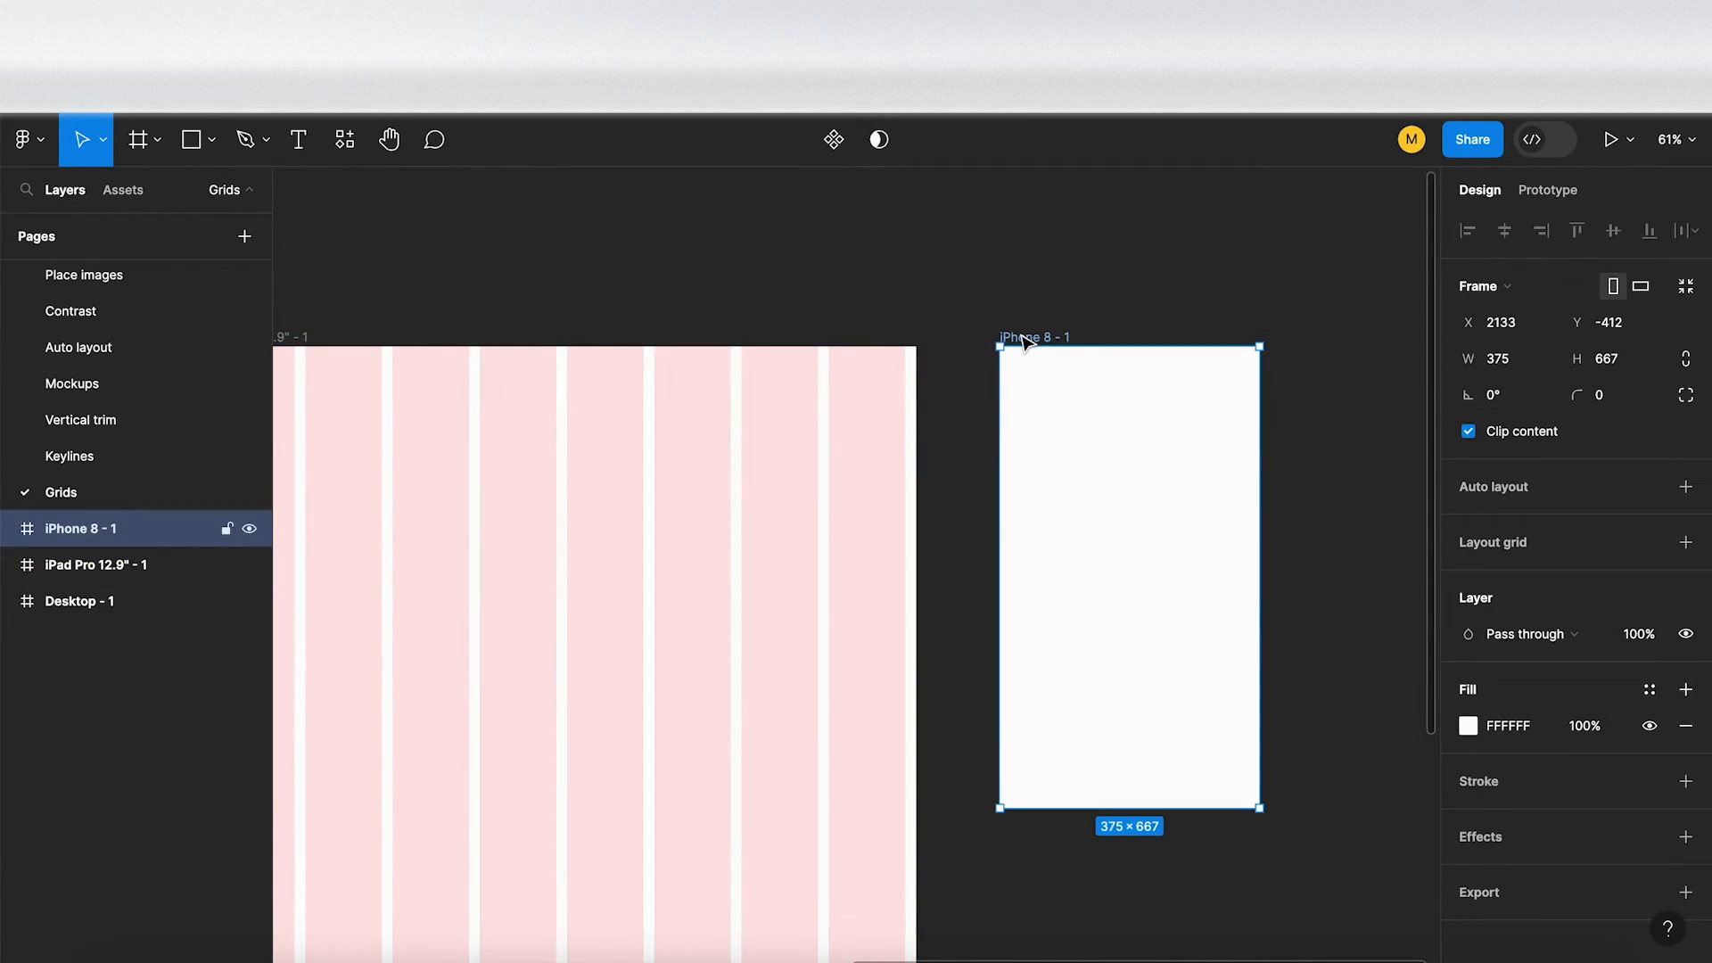
key("ctrl+v")
scroll(1168, 443, "up", 3)
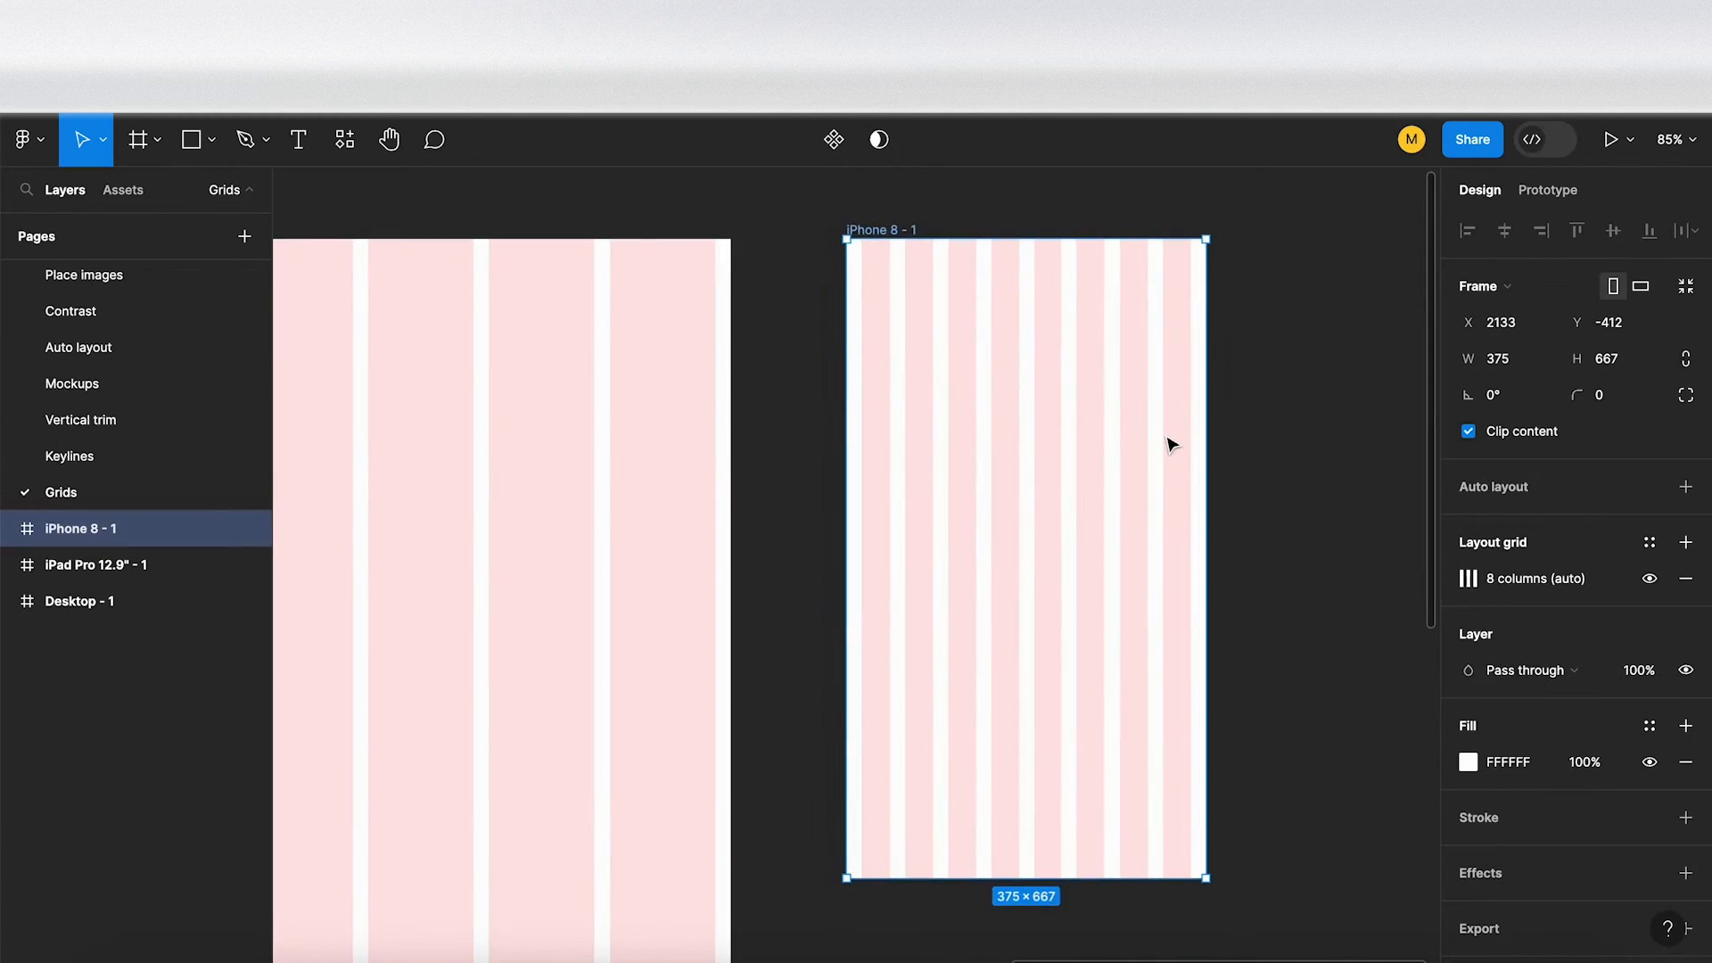
- Set the column count of the iPhone 8 frame's layout grid to 4
scroll(1170, 443, "up", 5)
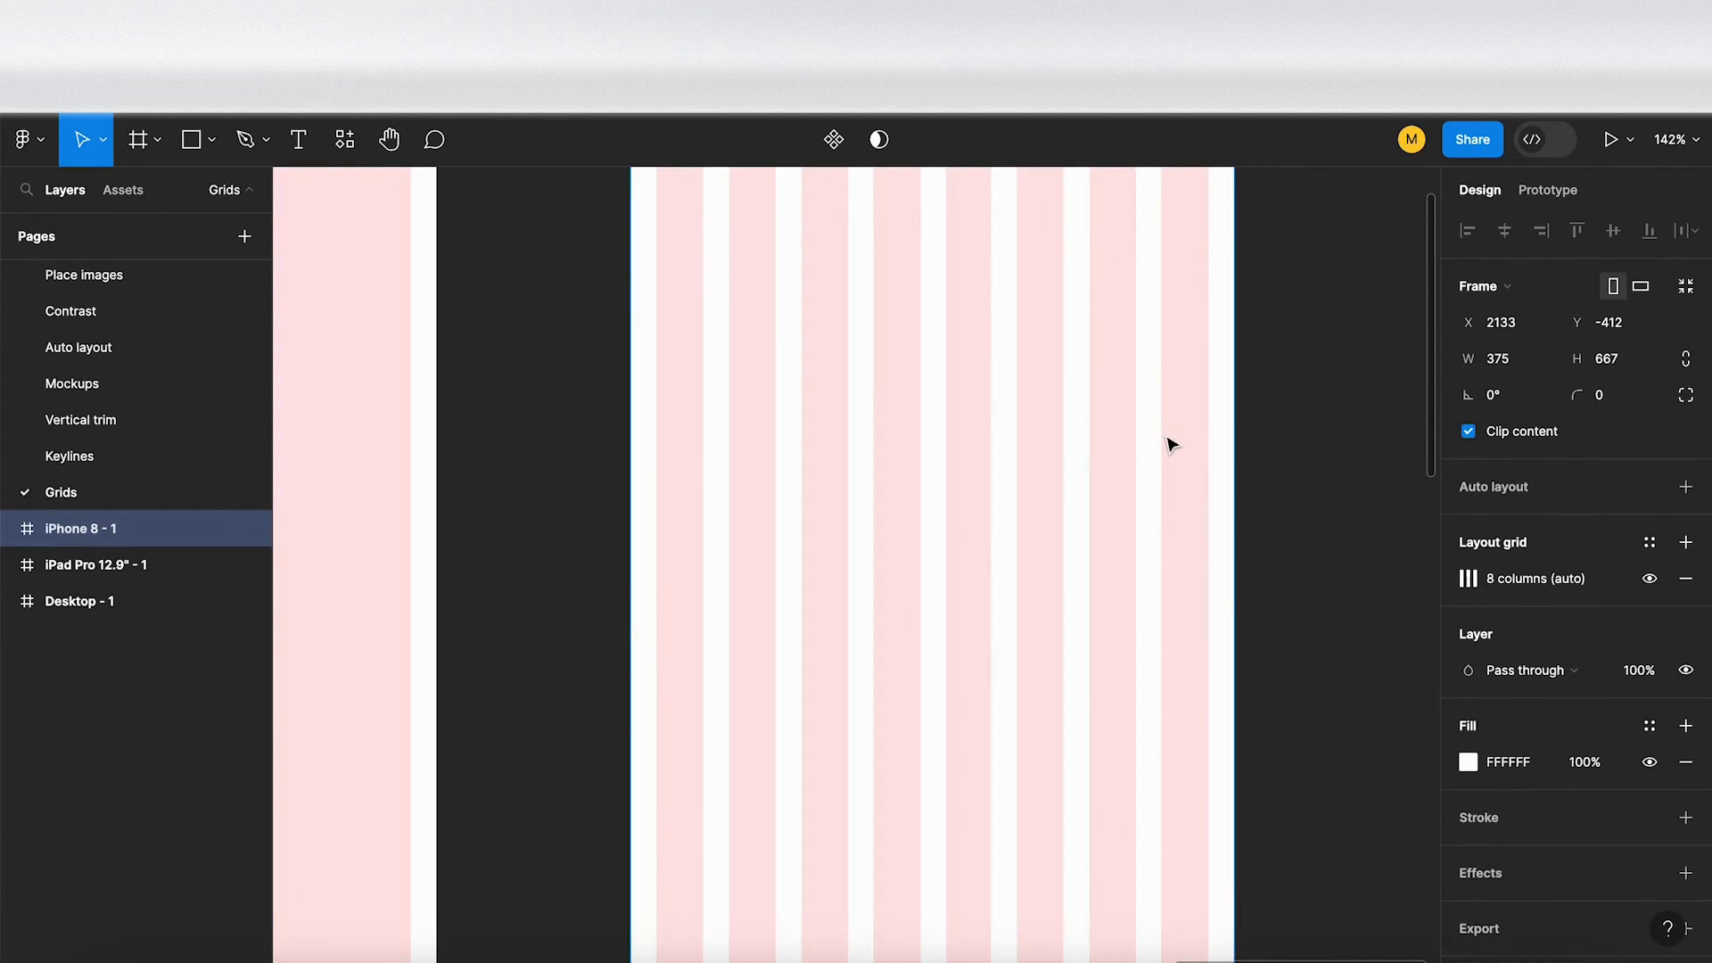
scroll(1170, 443, "up", 2)
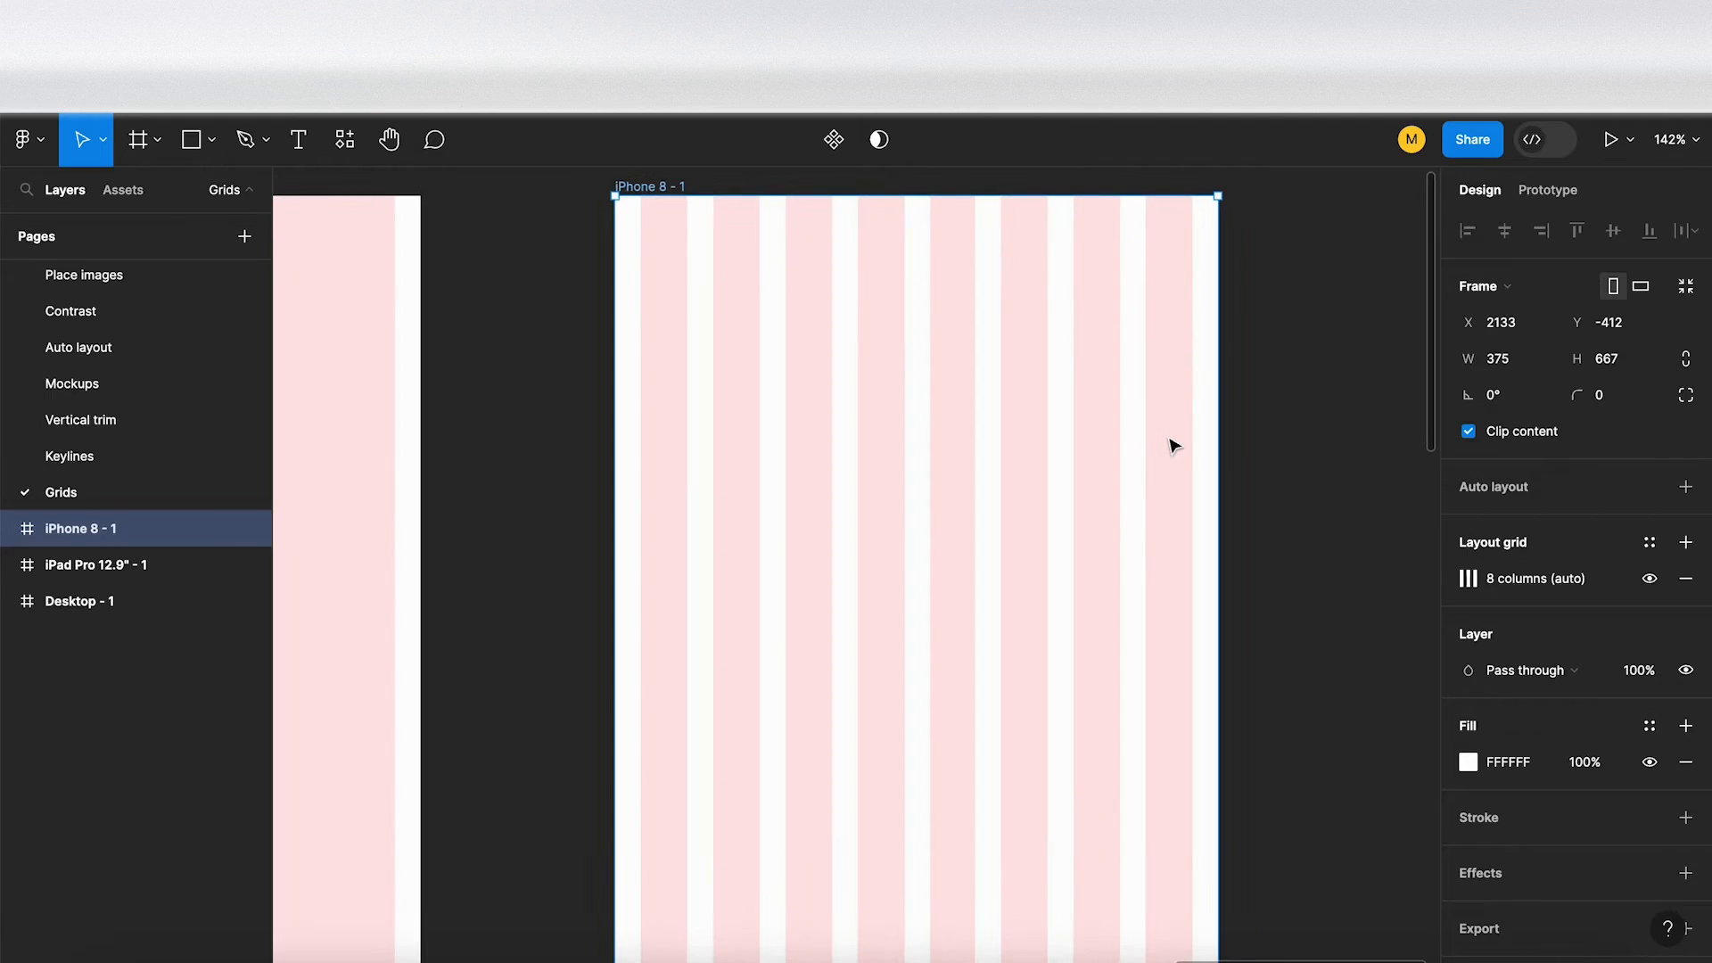
scroll(1170, 443, "right", 1)
scroll(1171, 443, "up", 1)
scroll(1171, 443, "right", 1)
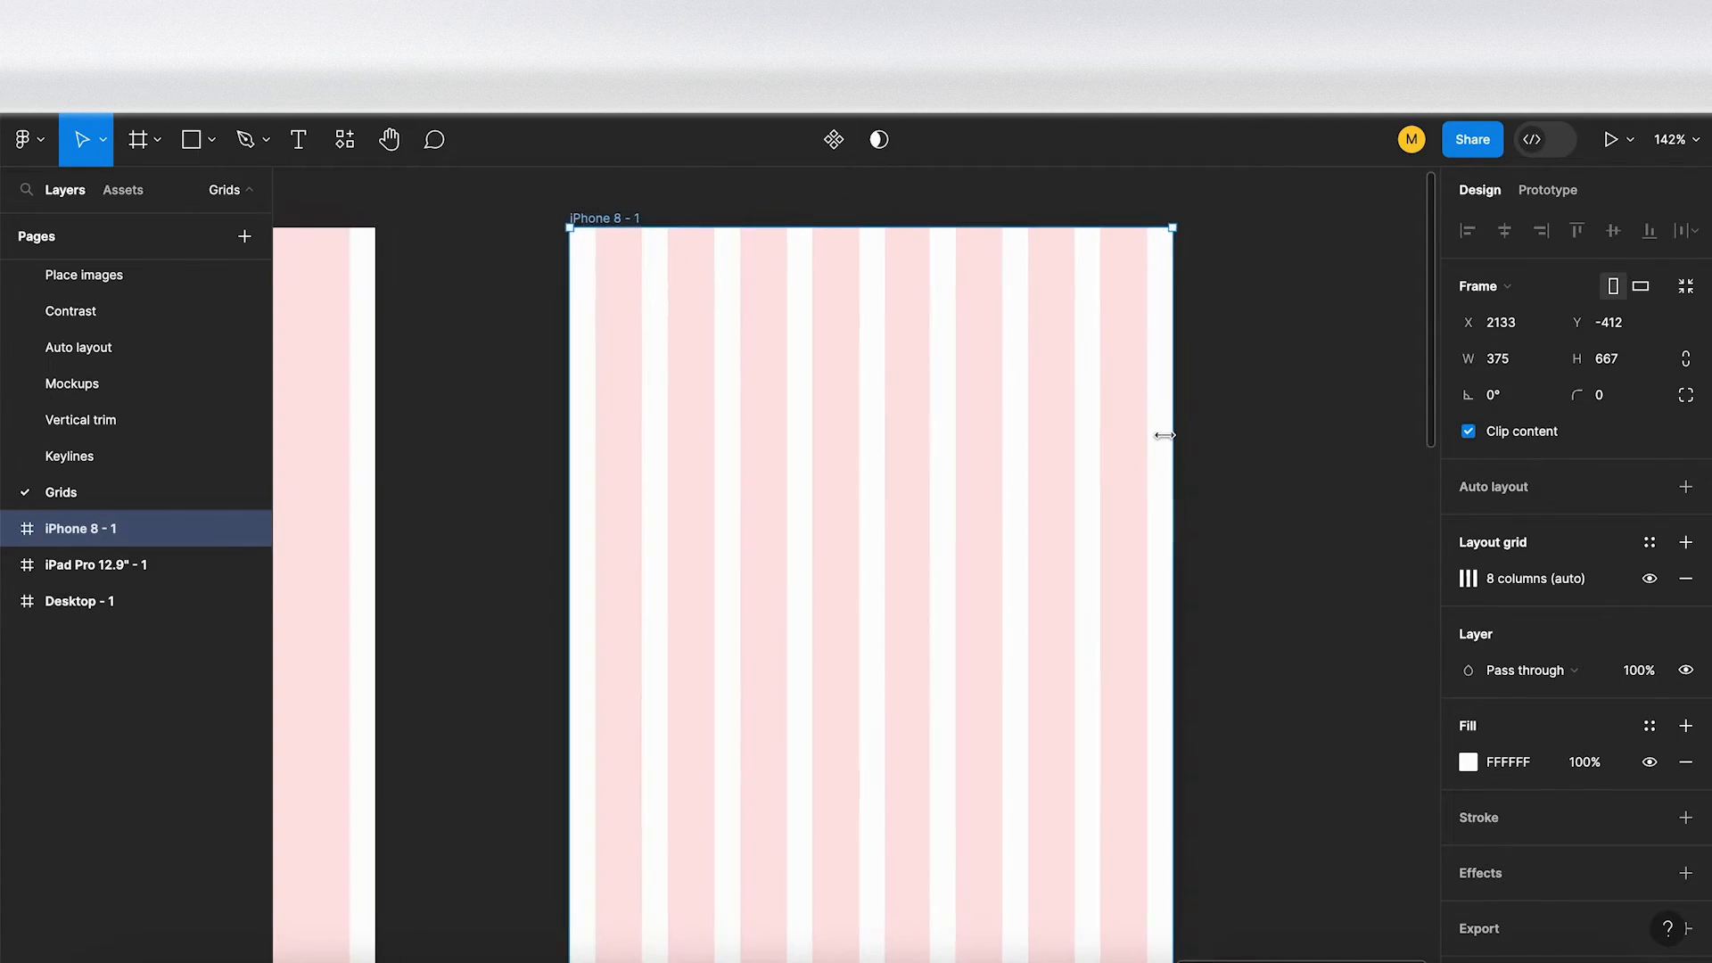
left_click(1467, 579)
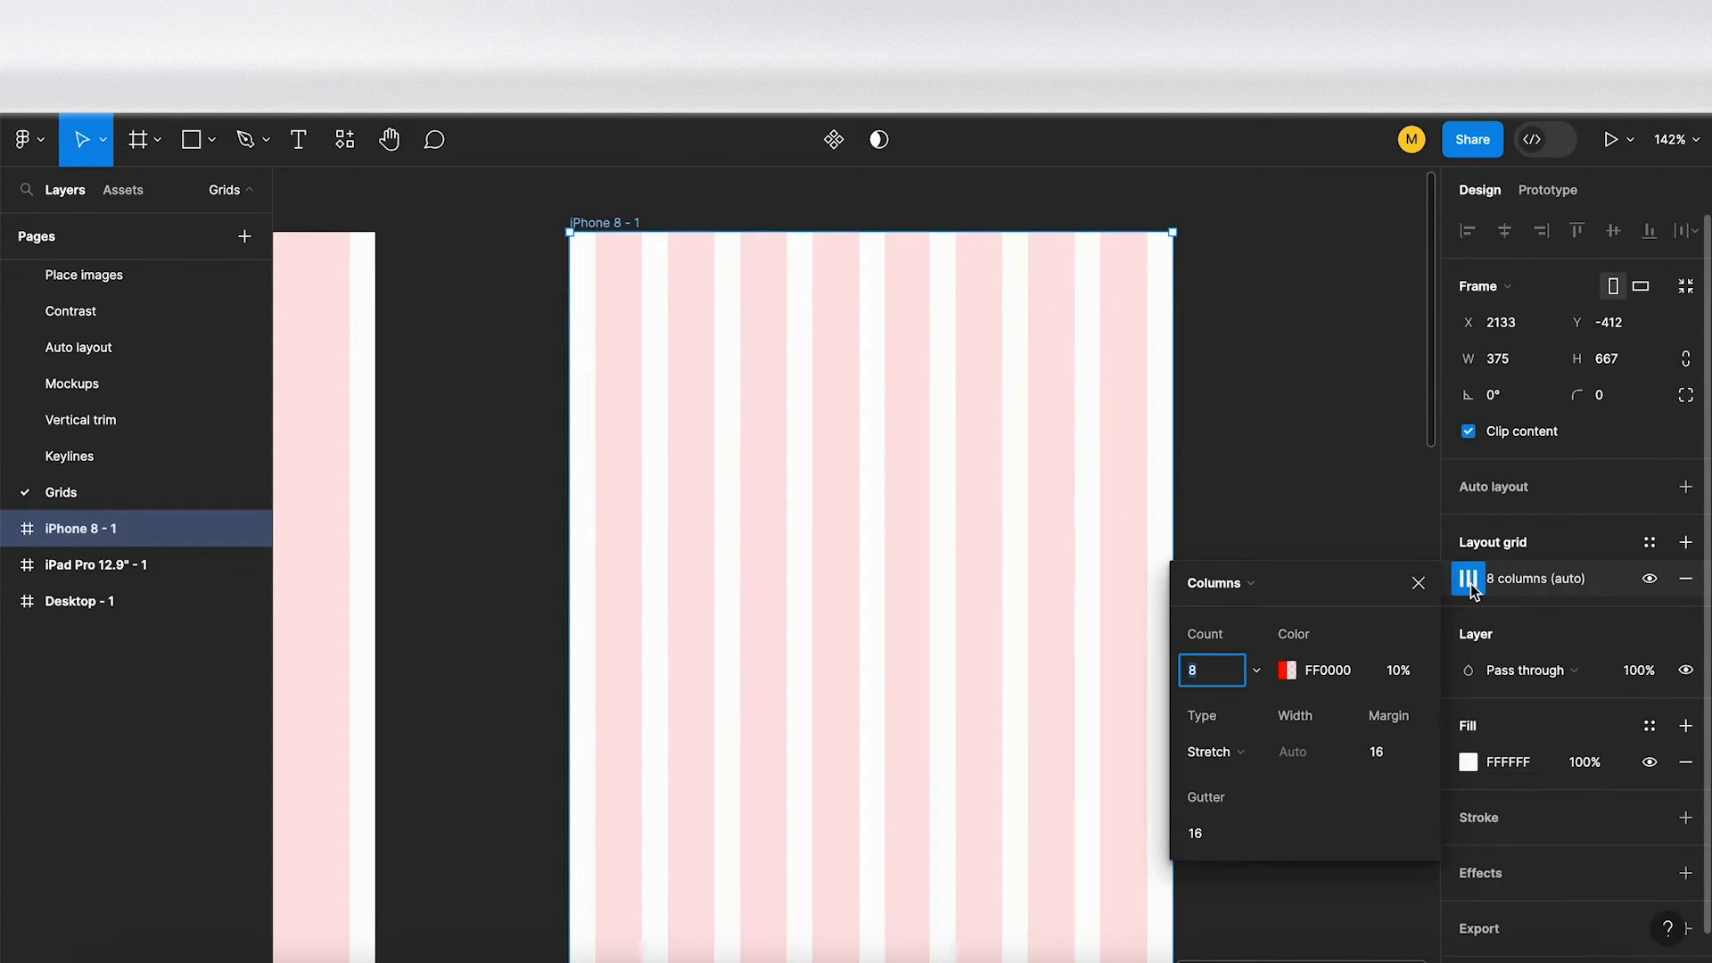
type("4")
key("Return")
key("Tab")
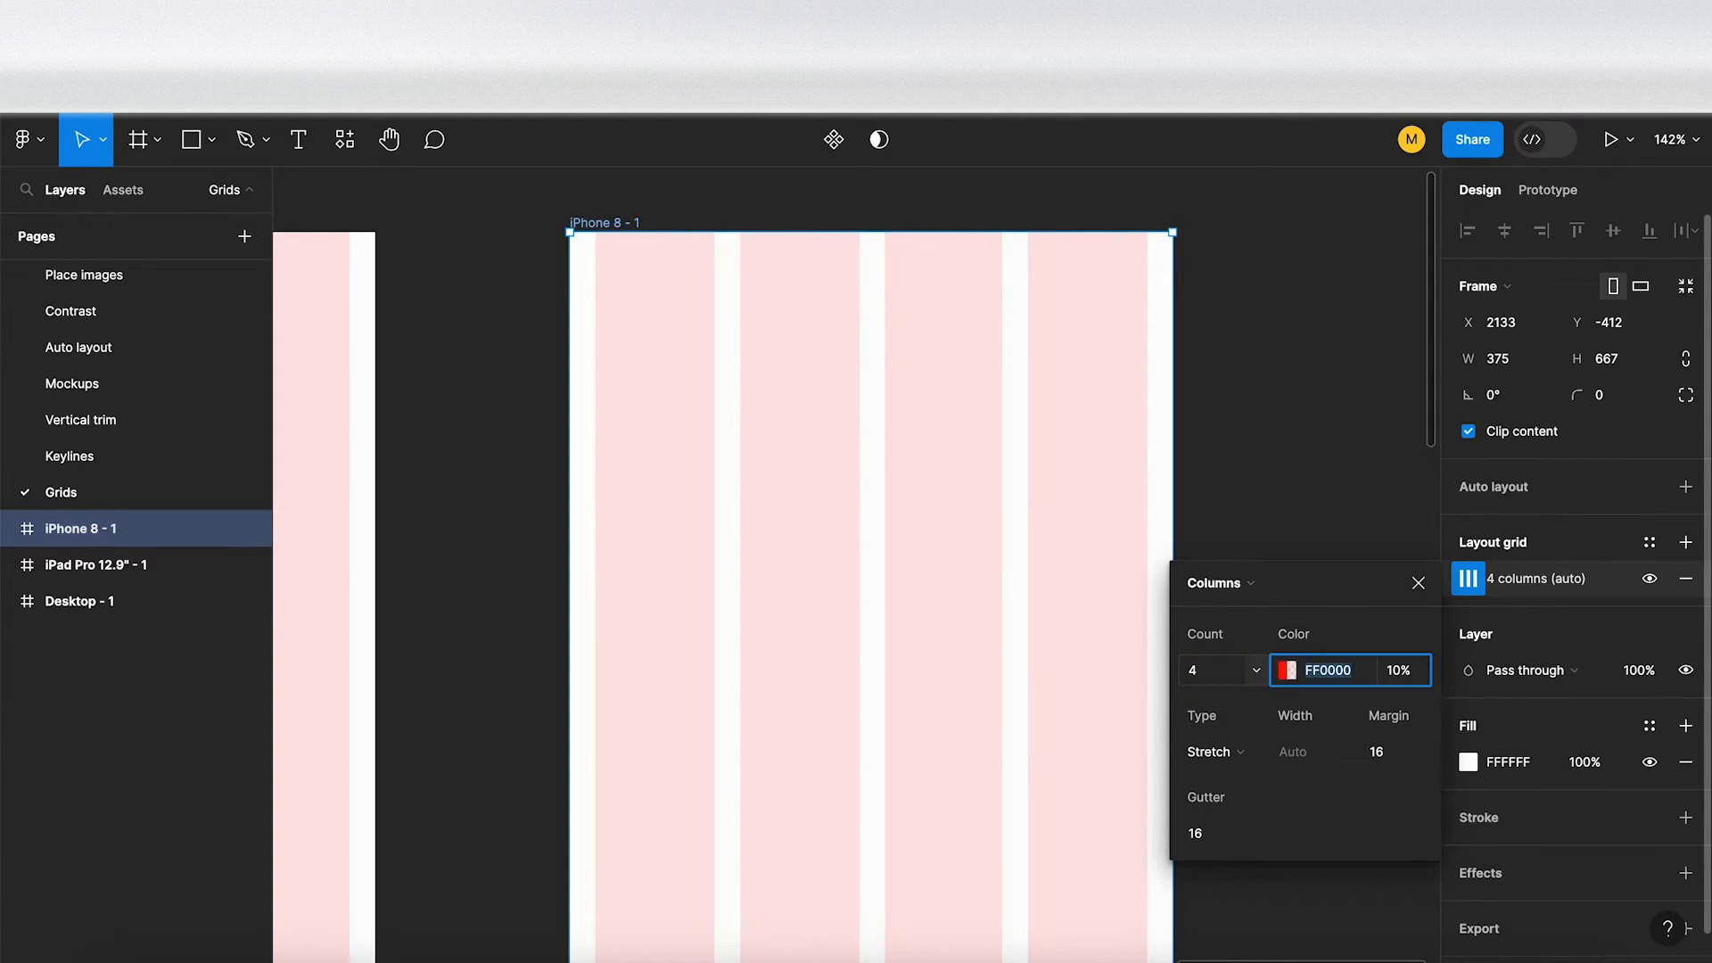
- Set the iPhone column grid's margin and gutter to 8
left_click(1405, 756)
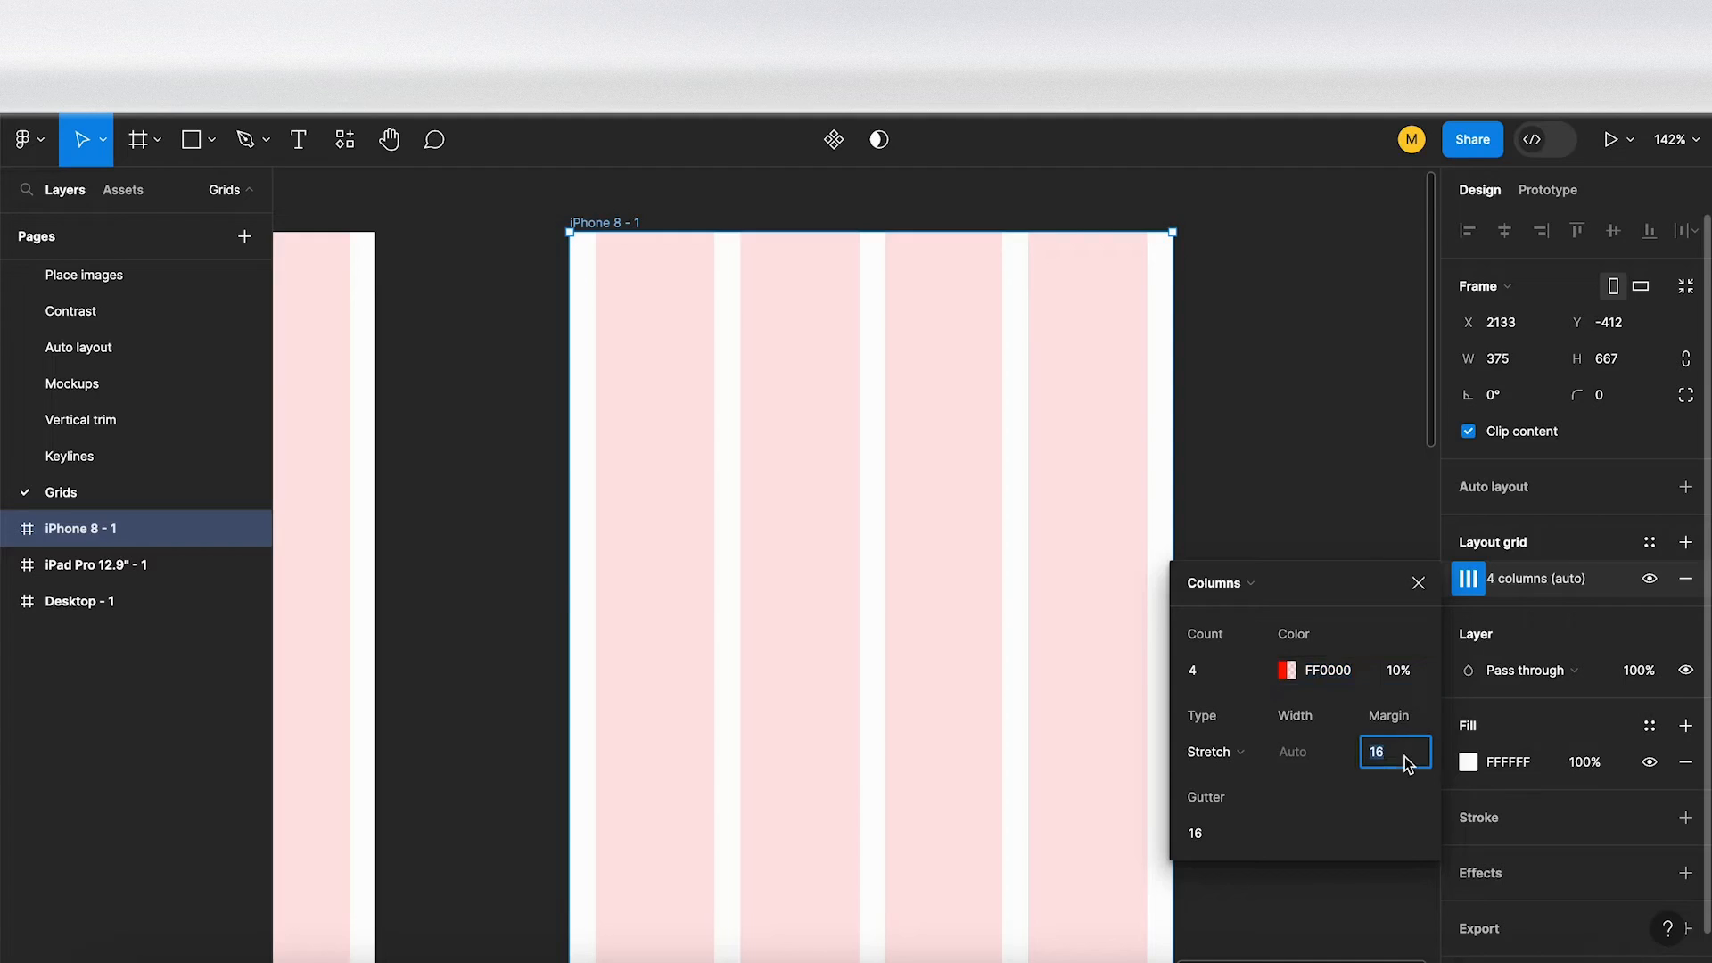
scroll(845, 559, "down", 1)
type("8")
key("Tab")
type("8")
key("Return")
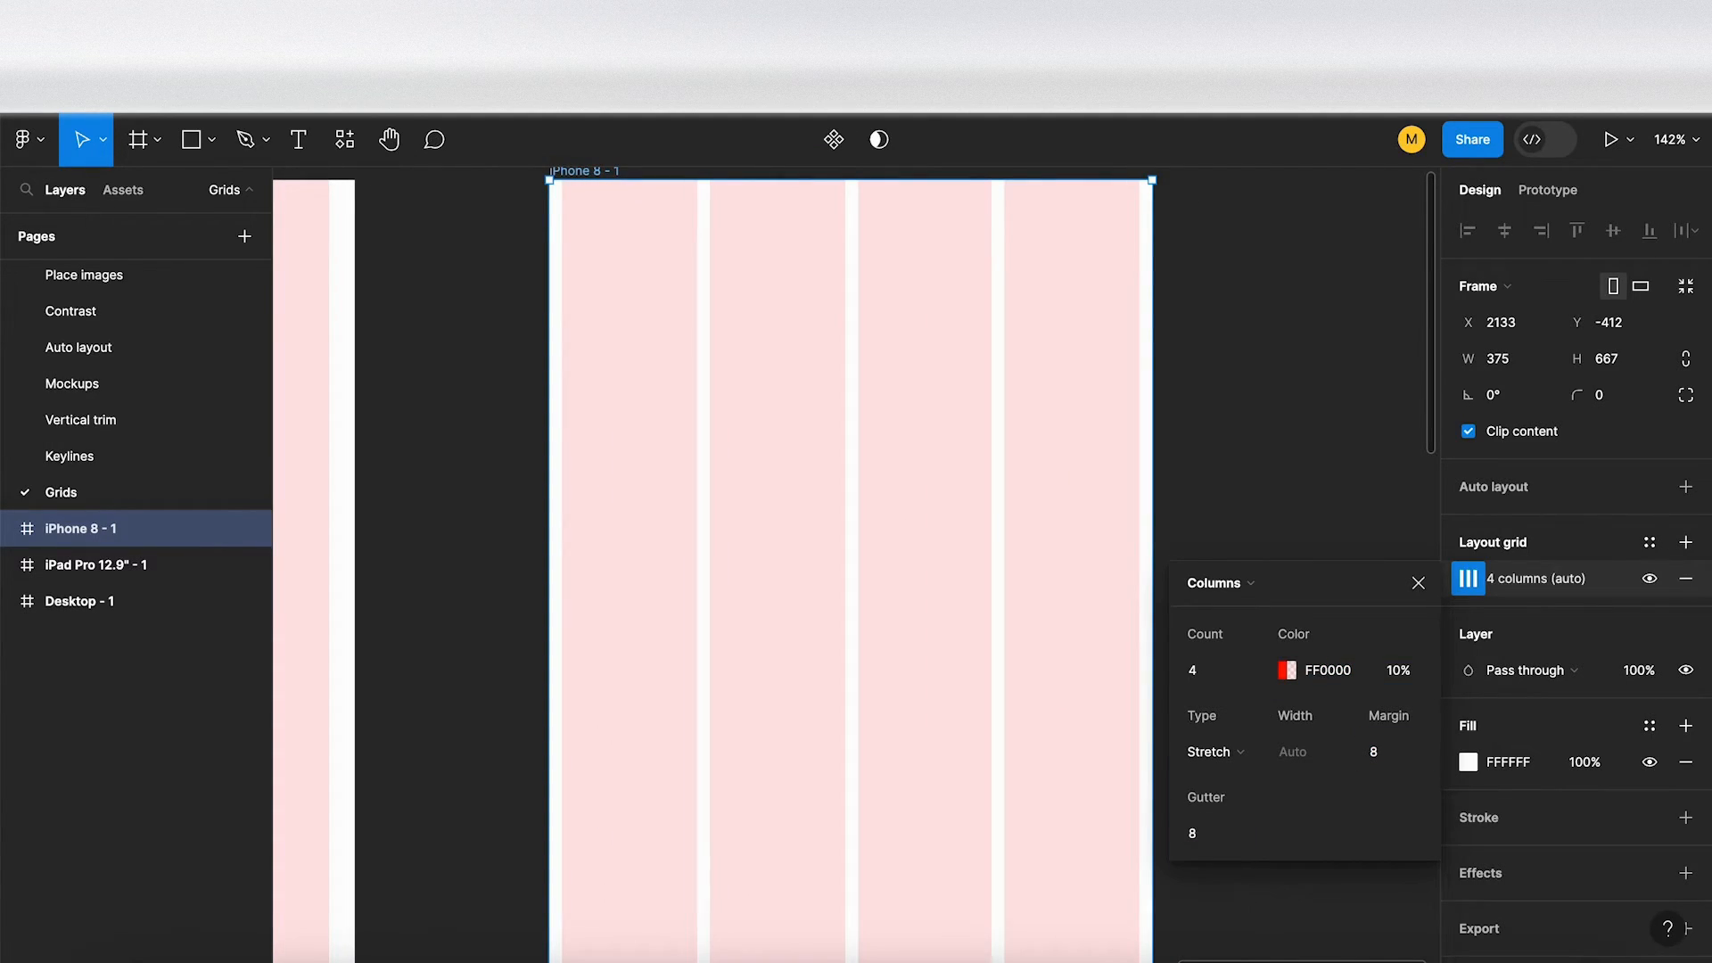
- Set the iPhone column grid's gutter to 16 and its margin to 16, and close the grid settings
type("16")
key("Return")
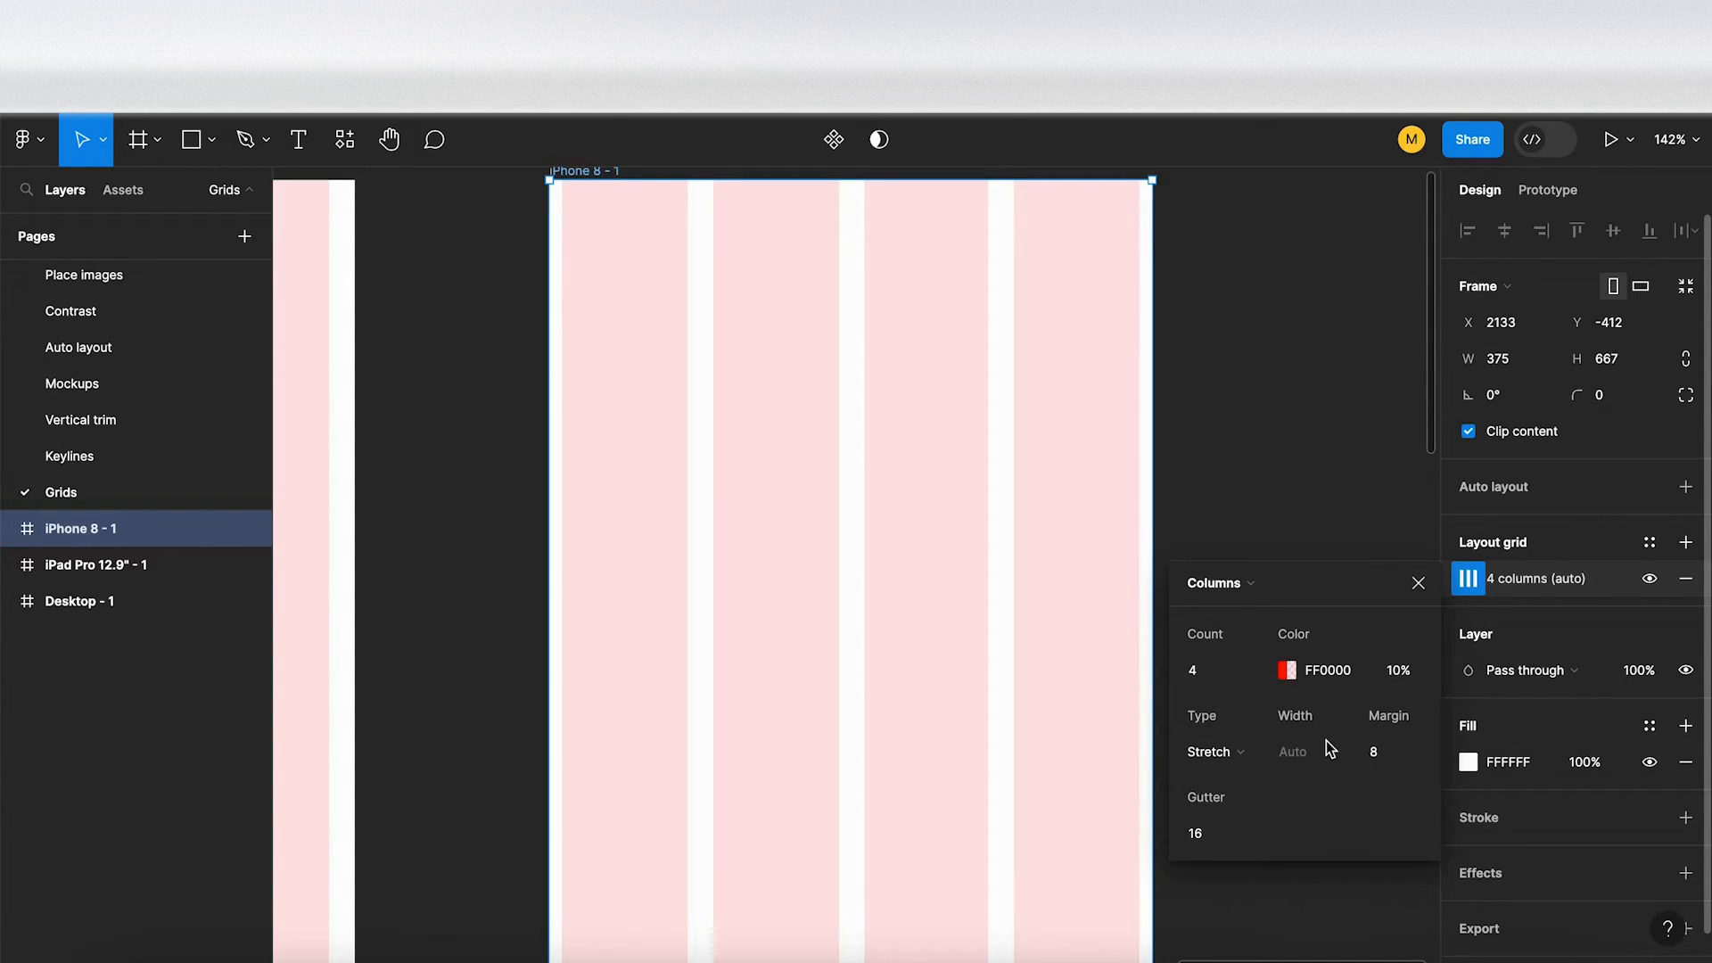
left_click(1405, 752)
type("16")
key("Return")
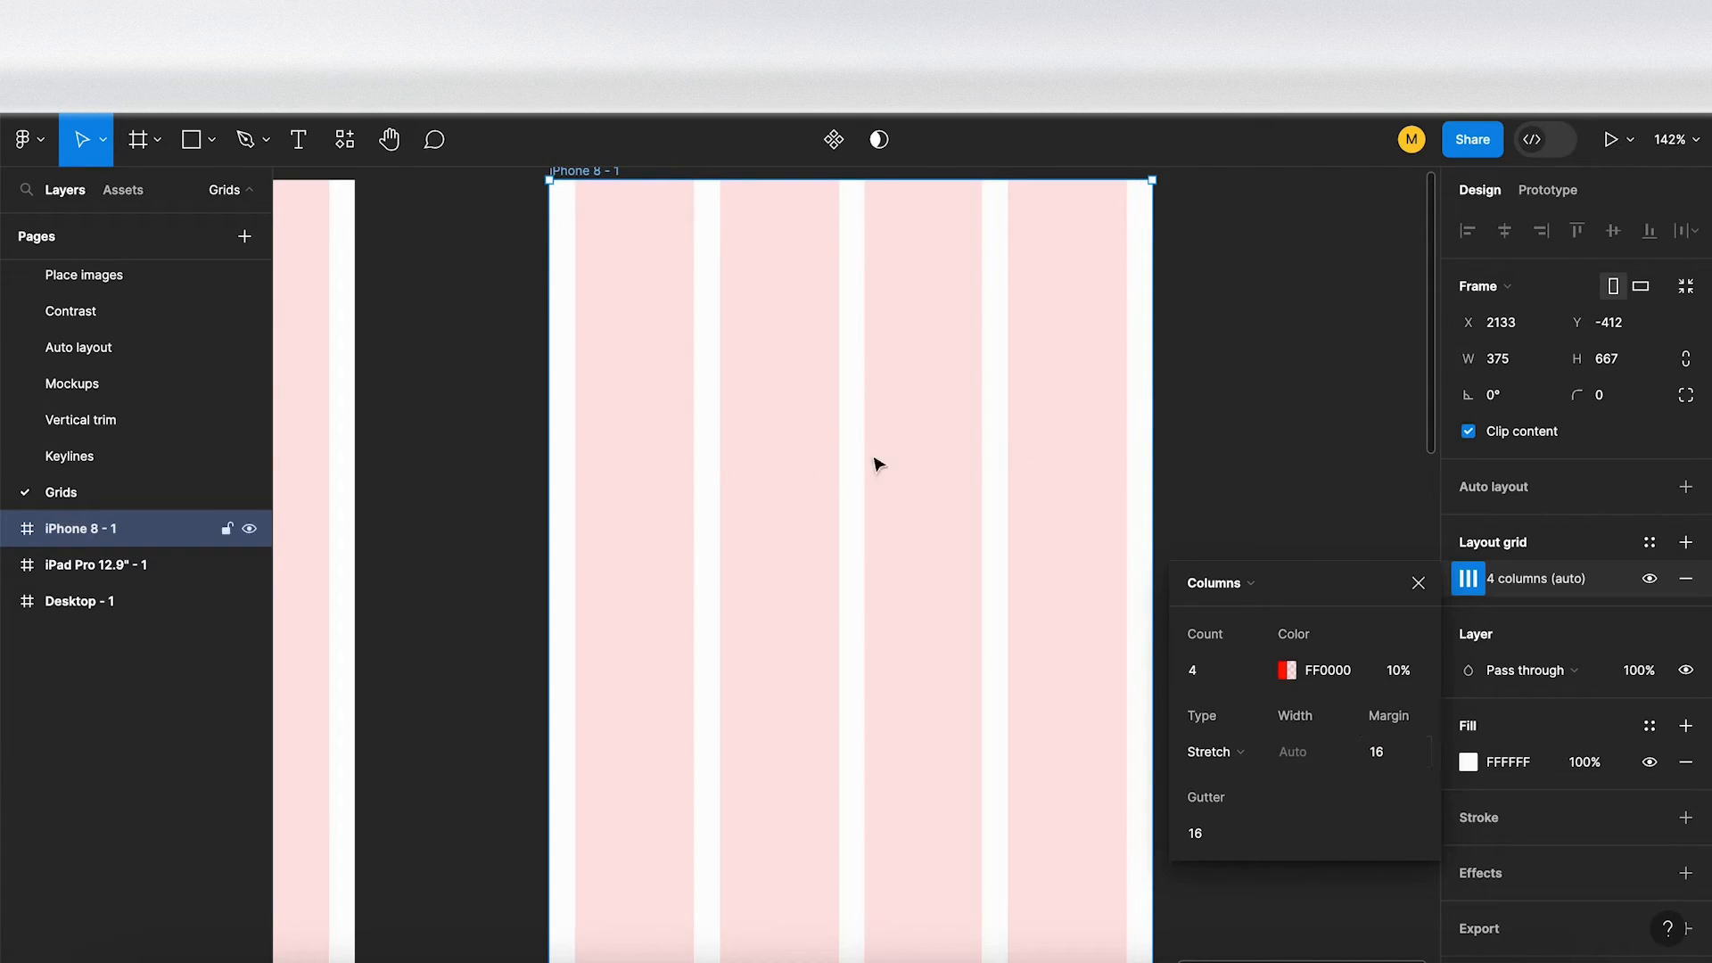
left_click(1418, 583)
- Duplicate the Desktop - 1 frame below the original and fit the copy in view
scroll(775, 371, "down", 5)
scroll(775, 371, "down", 10)
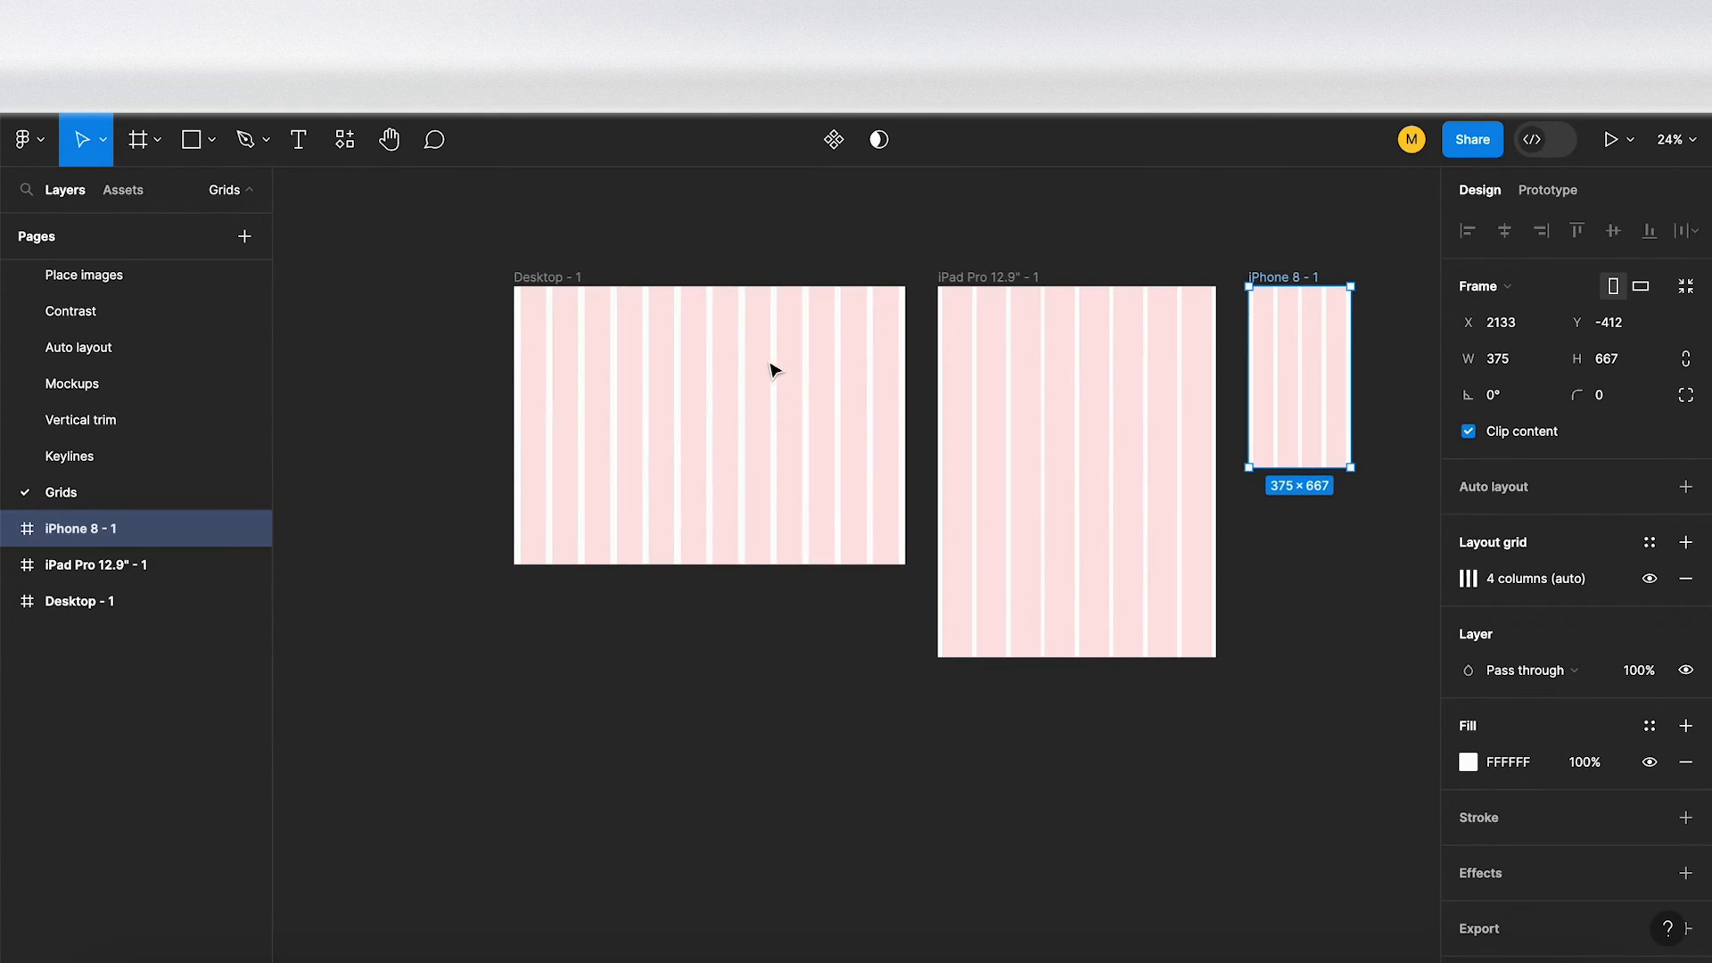
left_click(546, 279)
left_click_drag(546, 284, 546, 730)
key("shift+2")
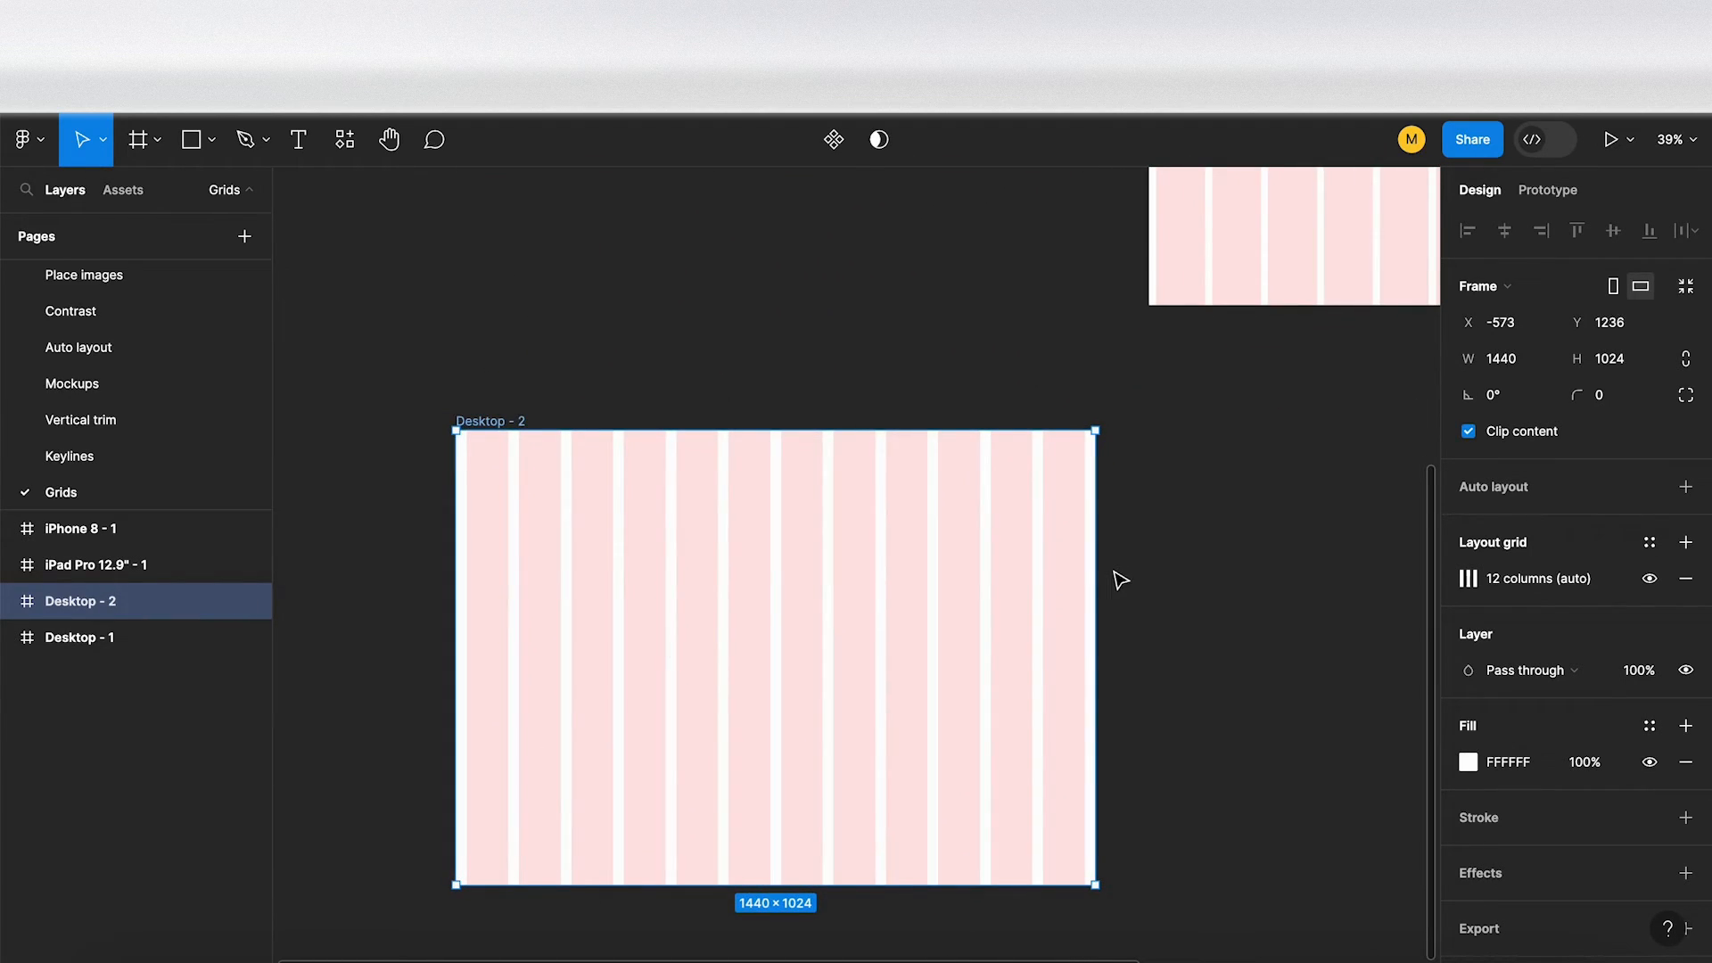
- Test the stretch columns by making the duplicated desktop frame narrower, wider, and narrower again to a width of about 918
left_click_drag(1100, 569, 759, 601)
left_click_drag(888, 604, 1336, 598)
left_click_drag(1209, 595, 863, 596)
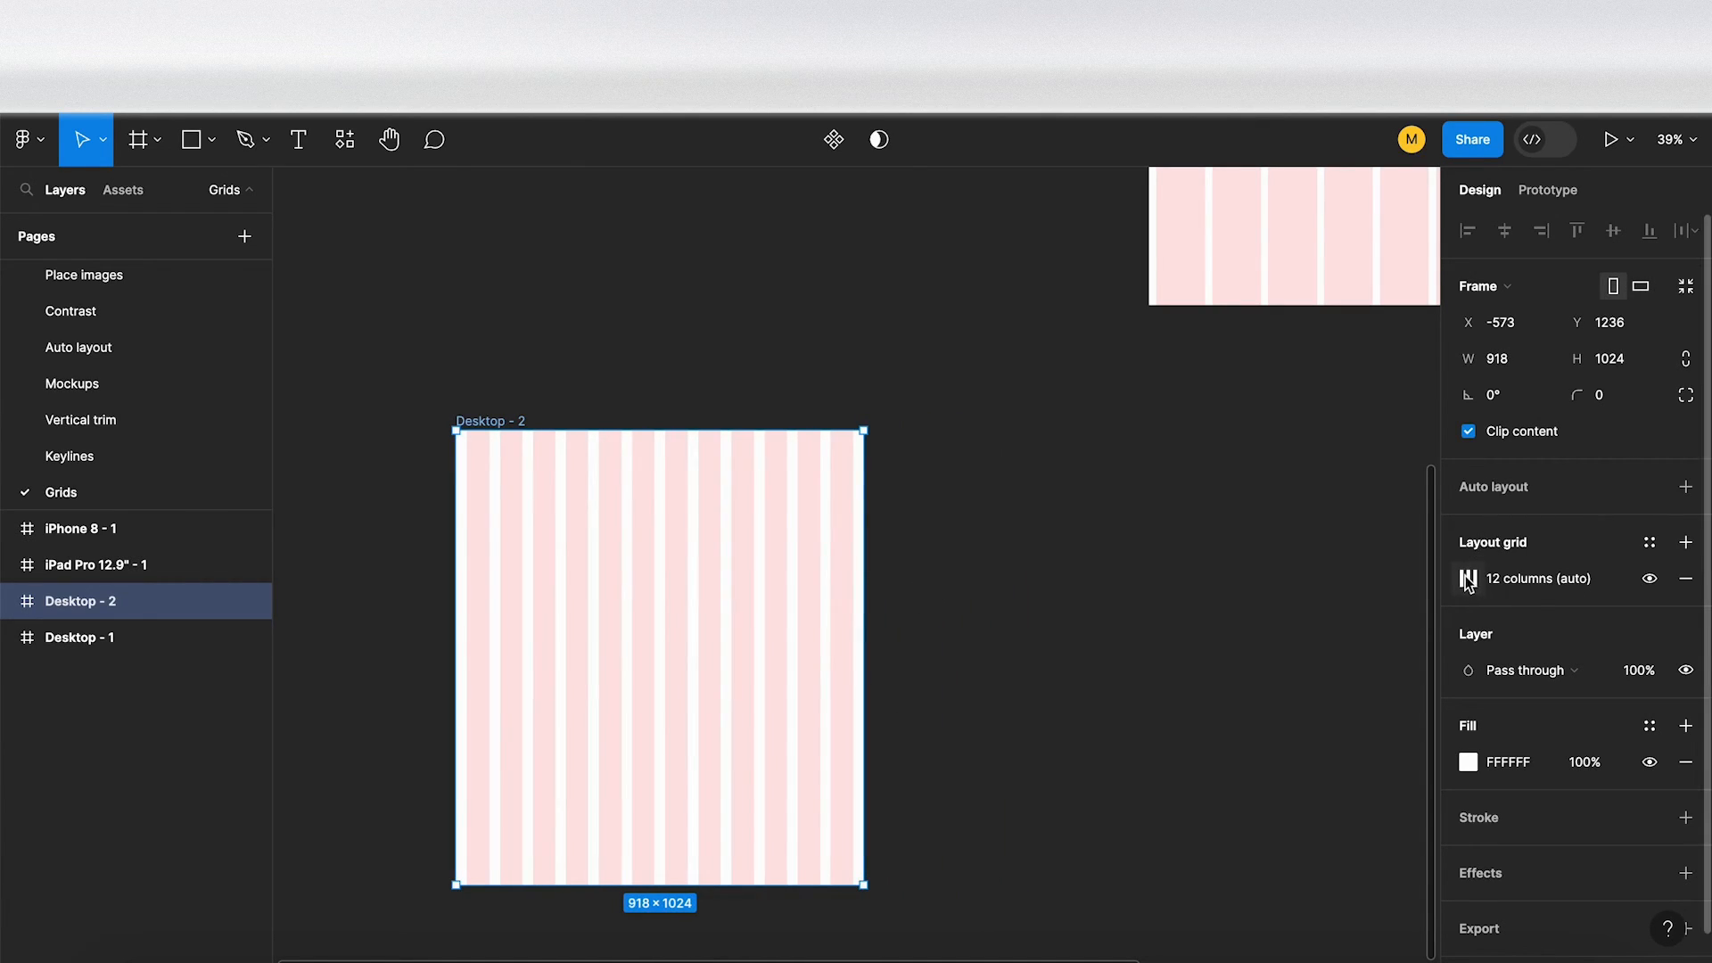